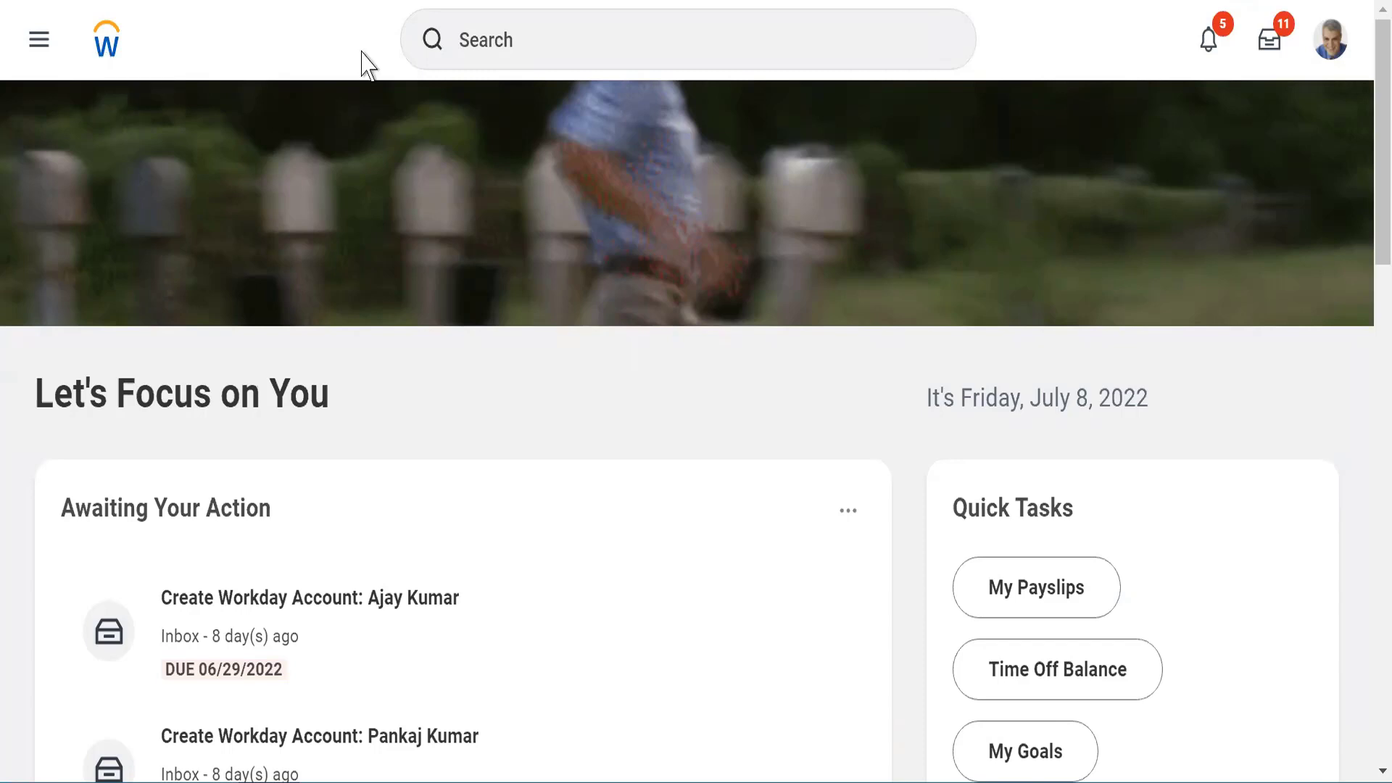
Show the recent searches, then read through the notifications, including Assign Roles, the person-to-meet notice and Create Position: Testing.
left_click(476, 26)
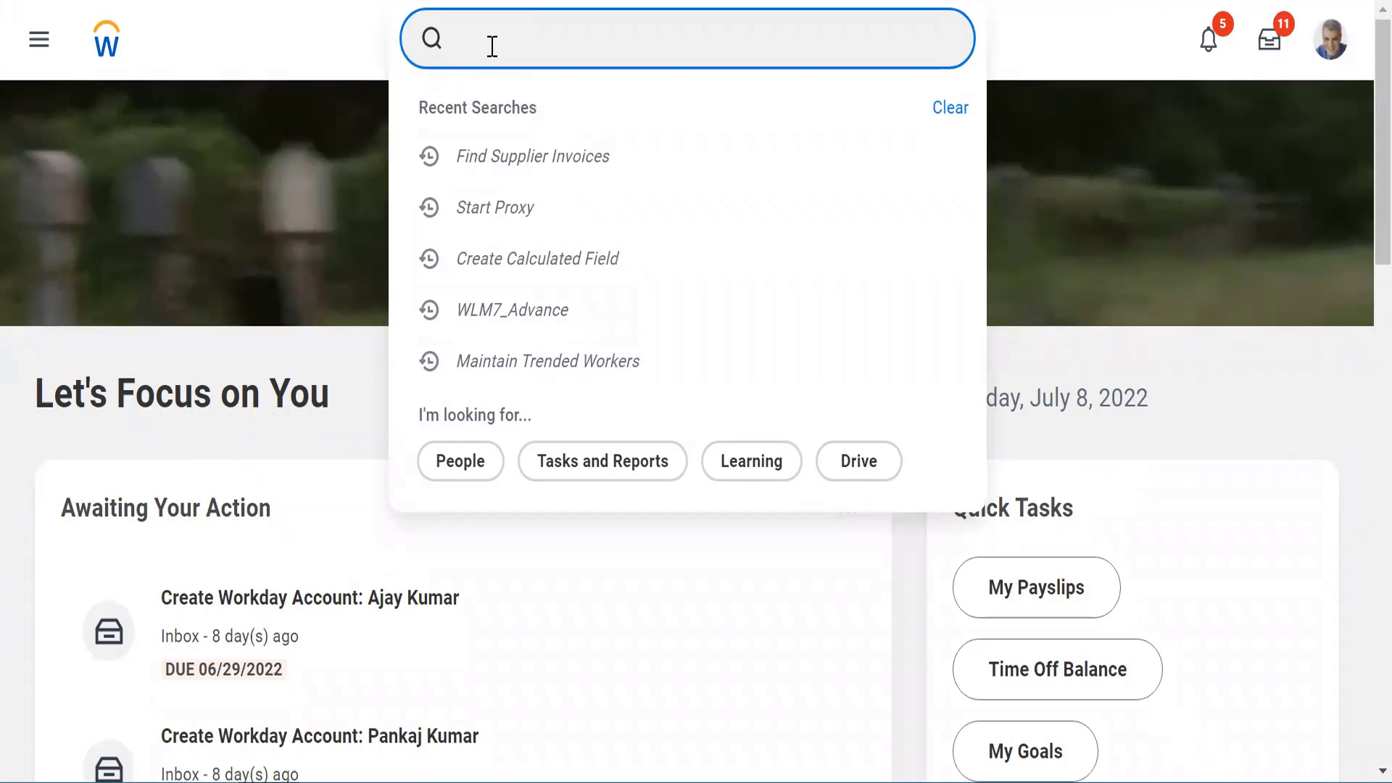
left_click(1206, 51)
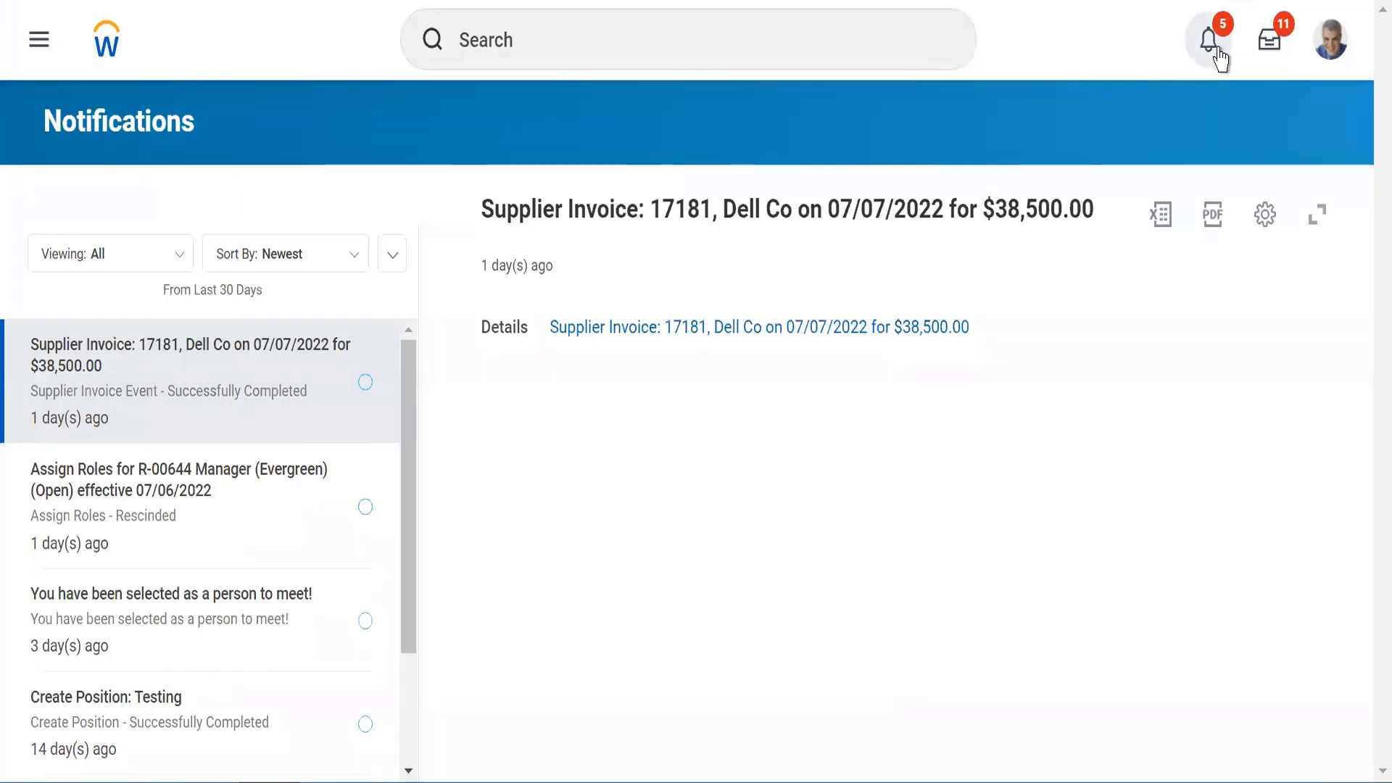
left_click(1213, 45)
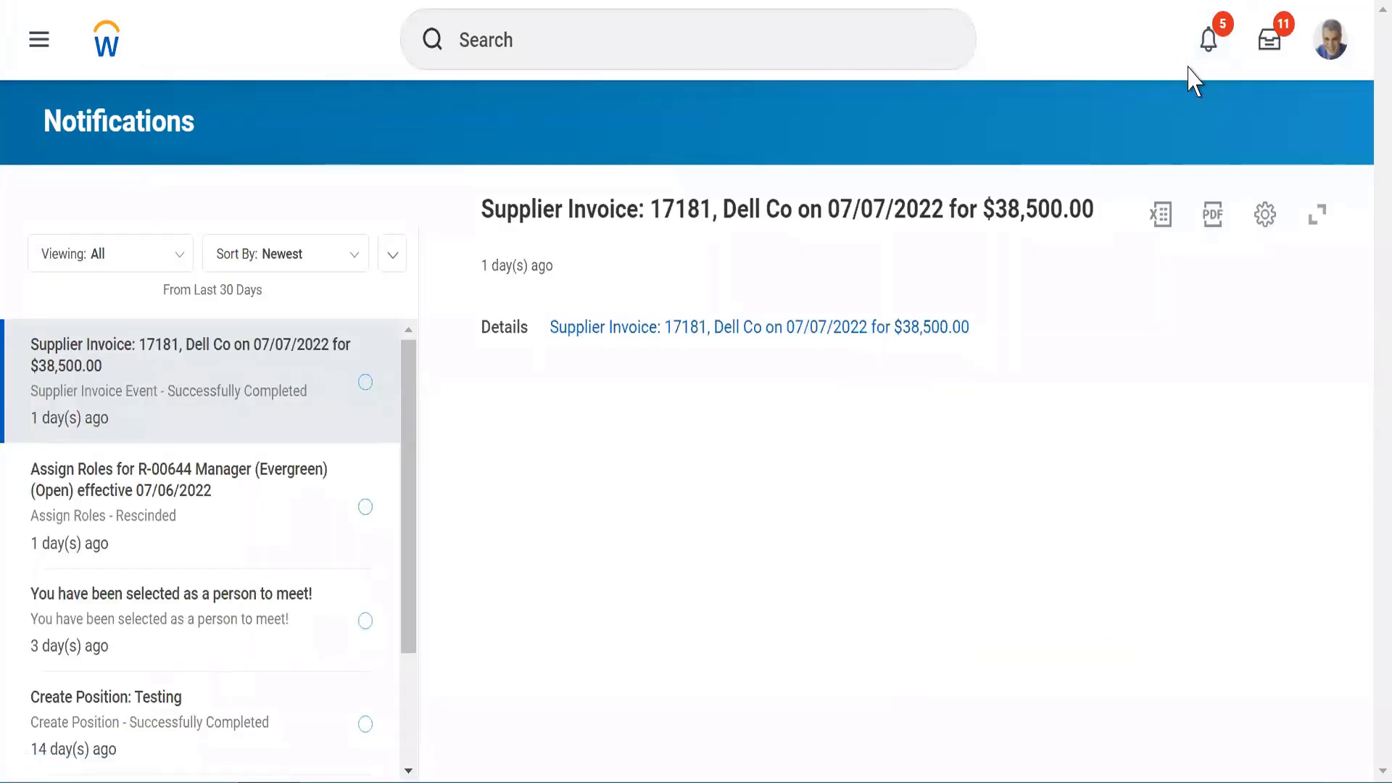
left_click(113, 496)
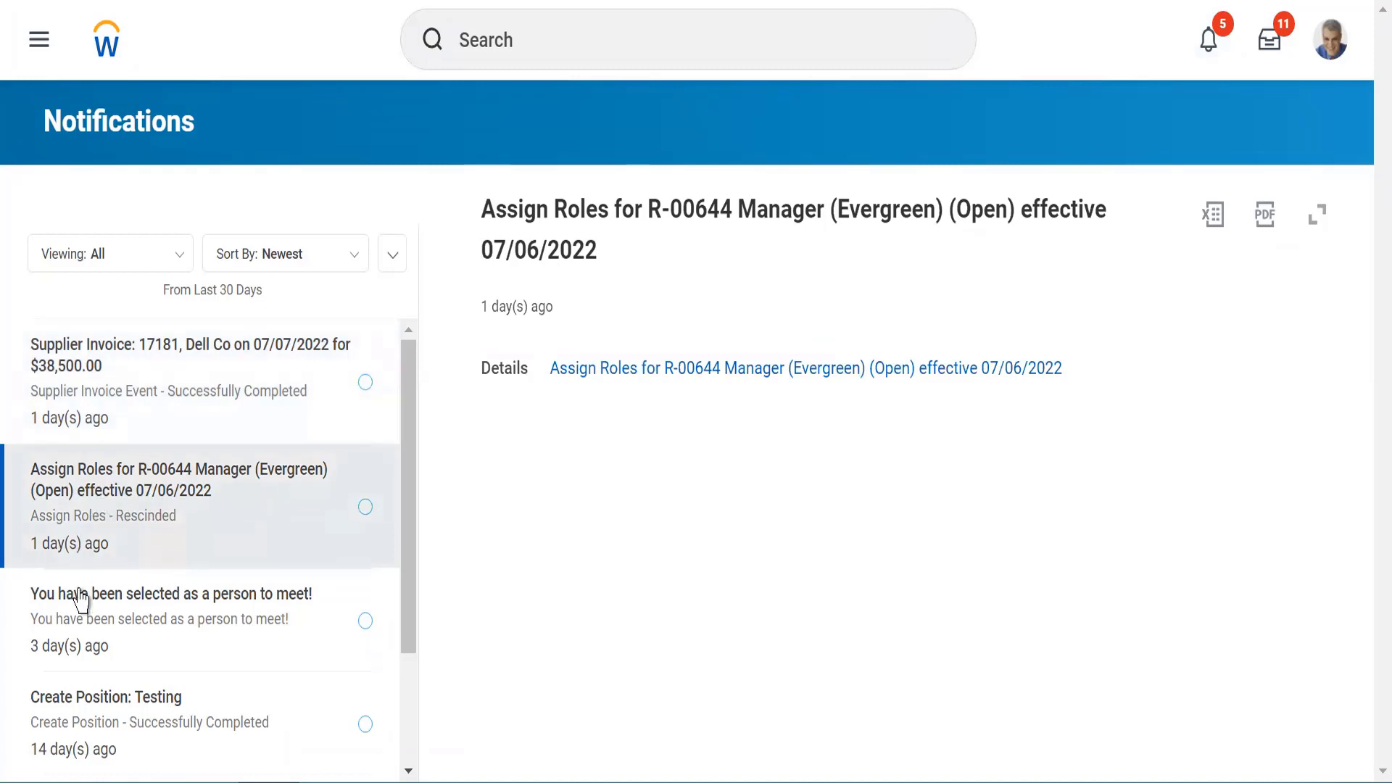
left_click(166, 617)
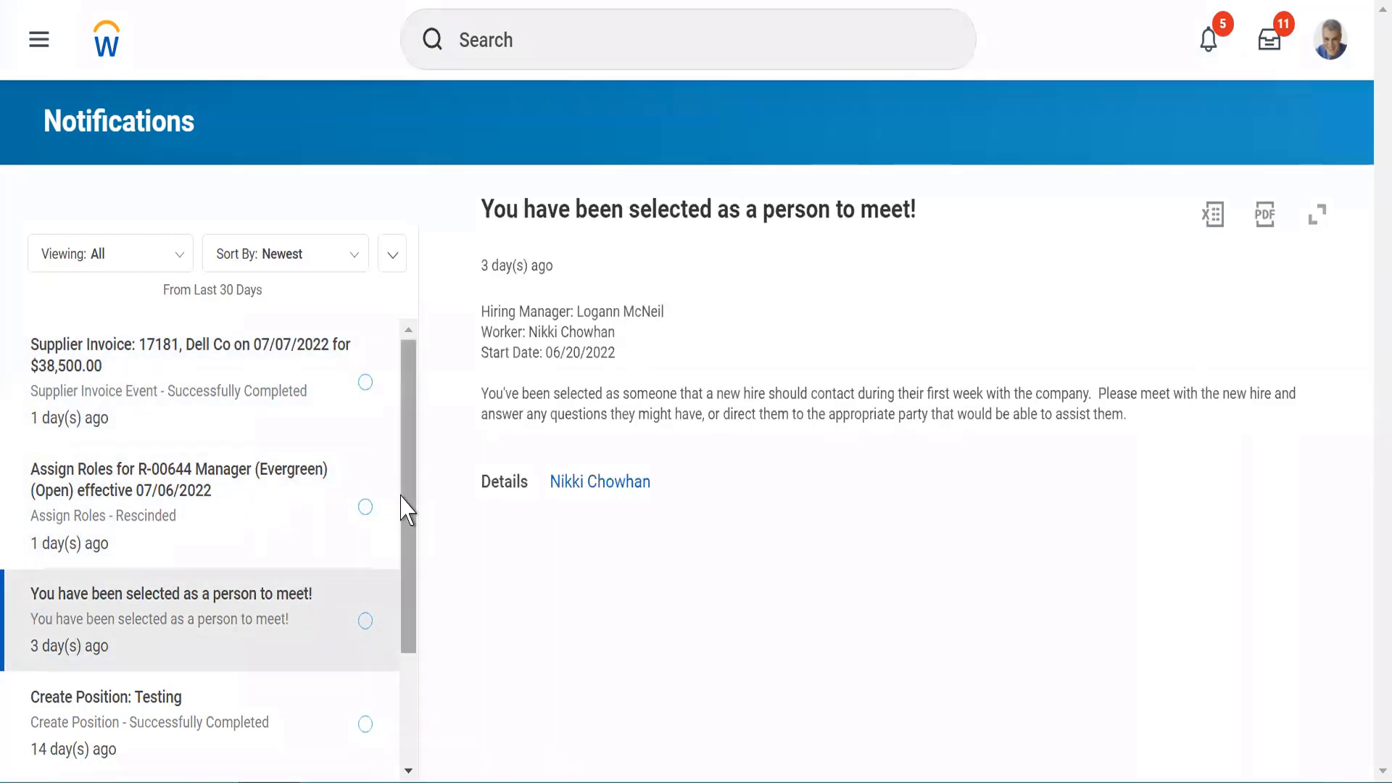
scroll(404, 591, "down", 3)
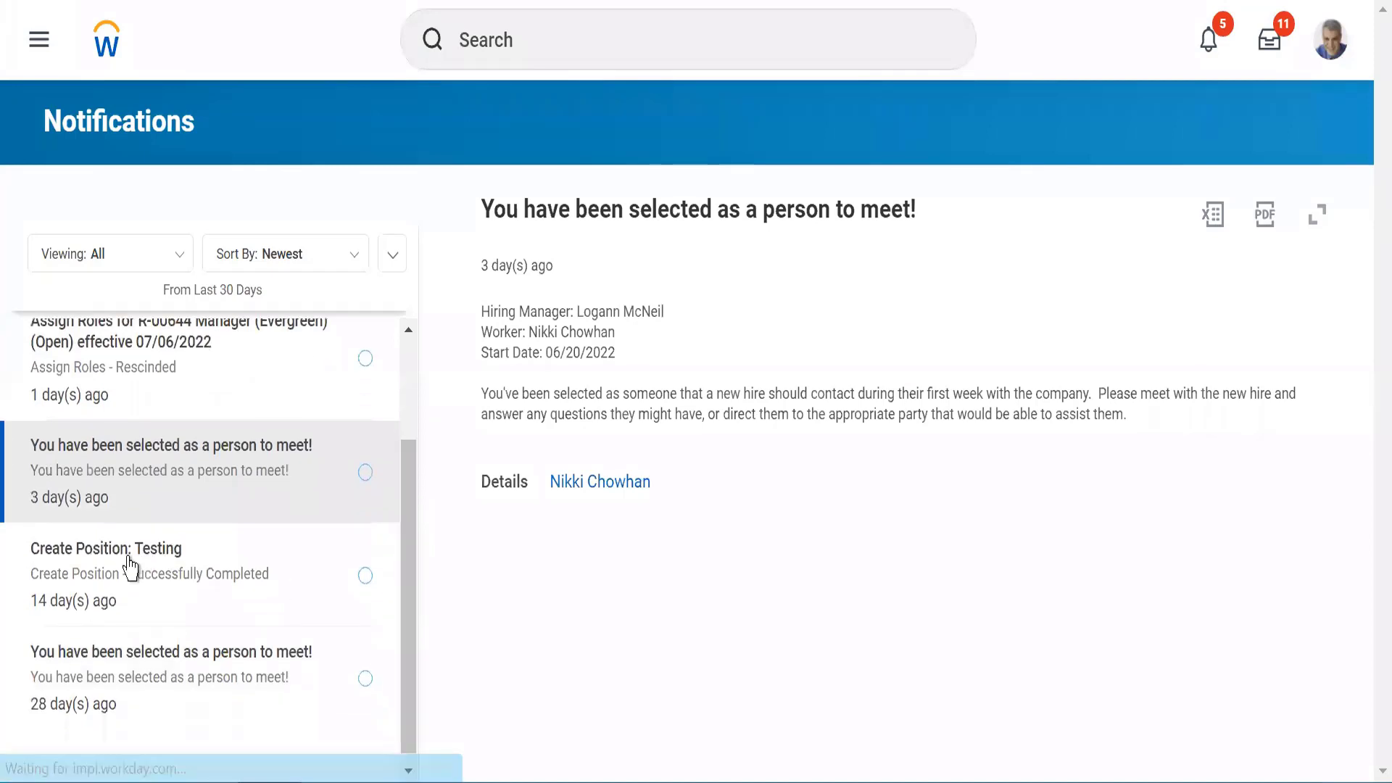
left_click(129, 562)
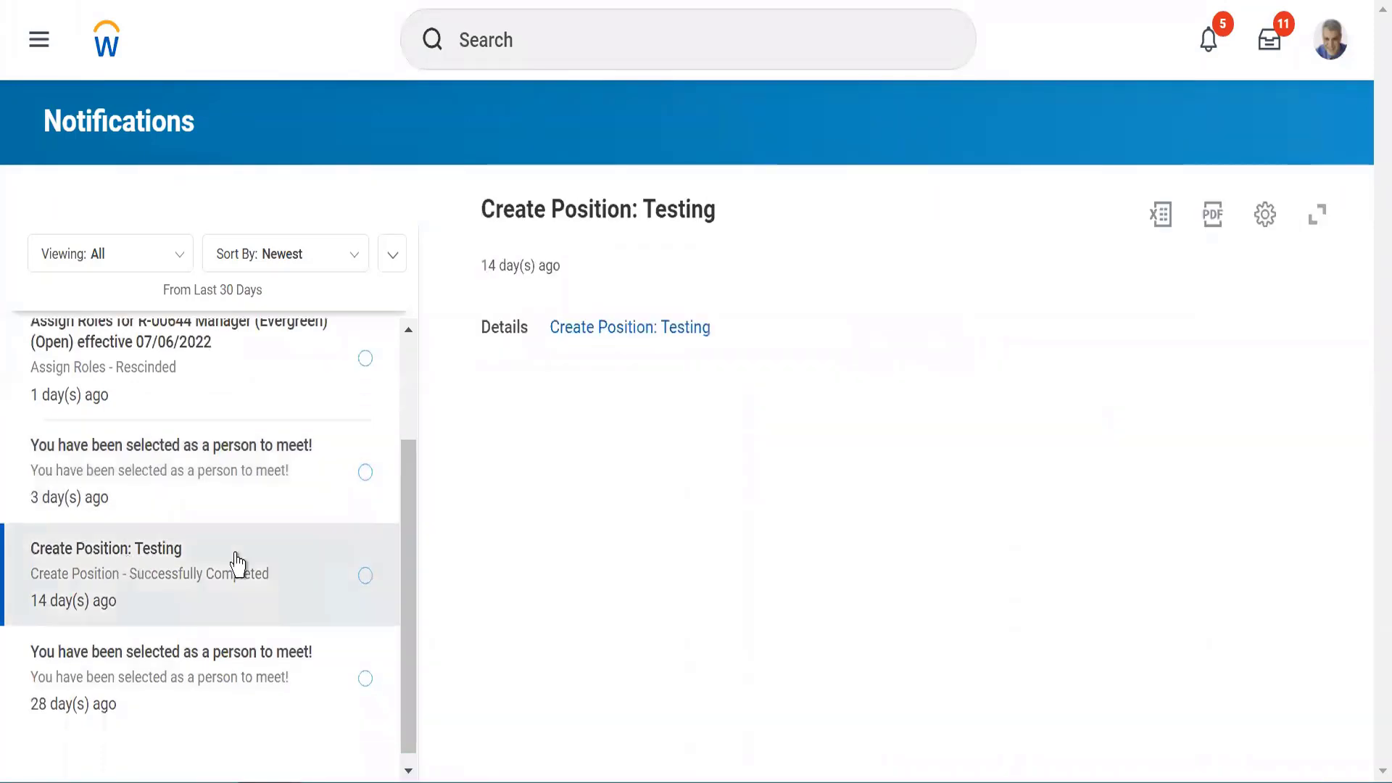
scroll(410, 580, "down", 1)
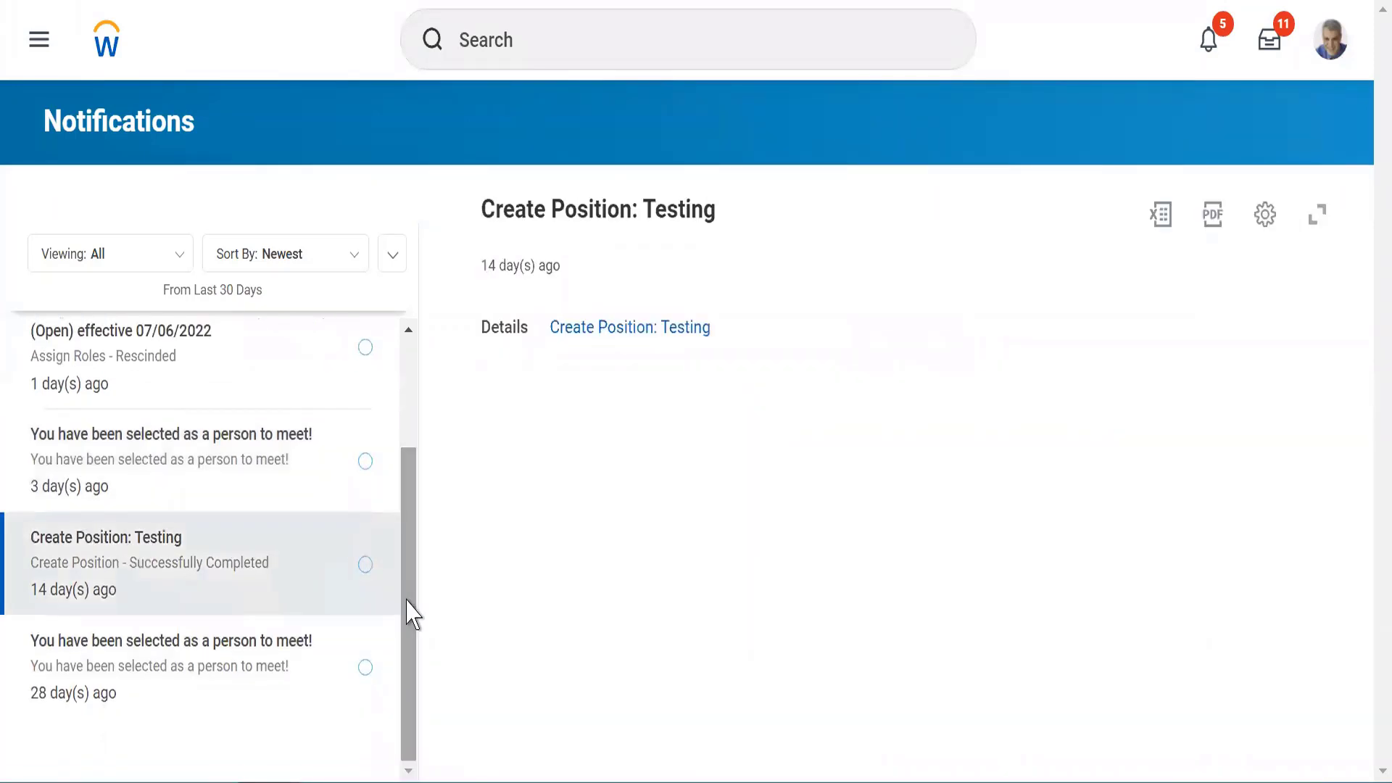
left_click_drag(411, 643, 413, 423)
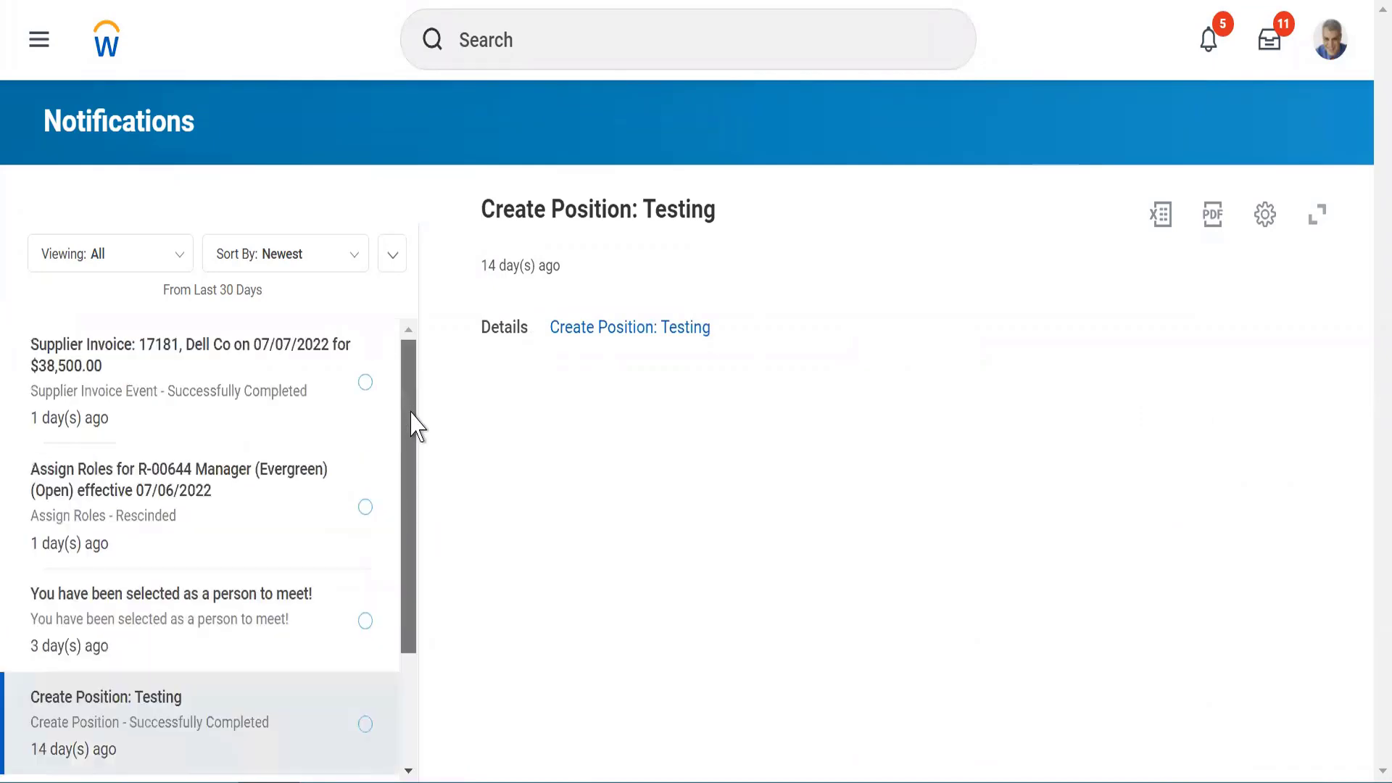
left_click(1209, 55)
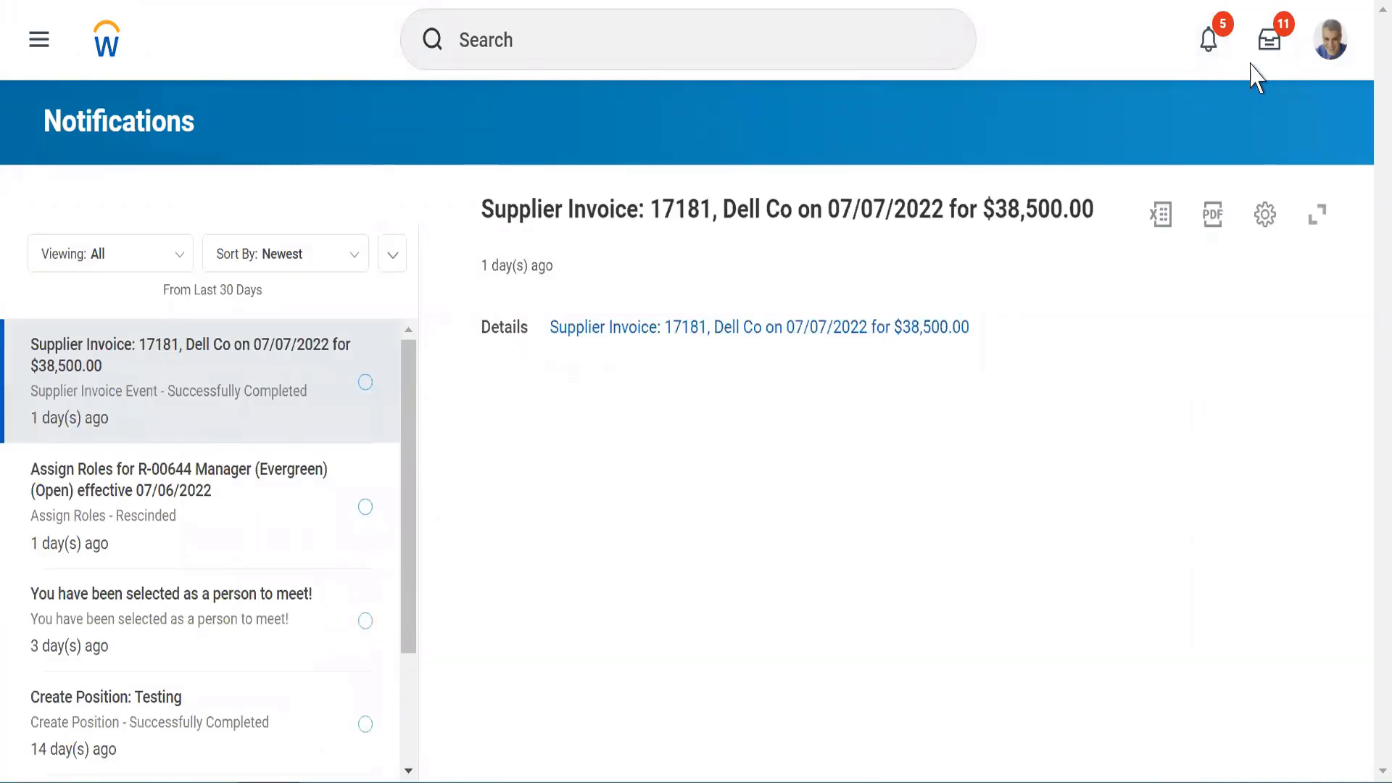
Open the inbox to view its pending tasks and return to the home page.
left_click(1270, 45)
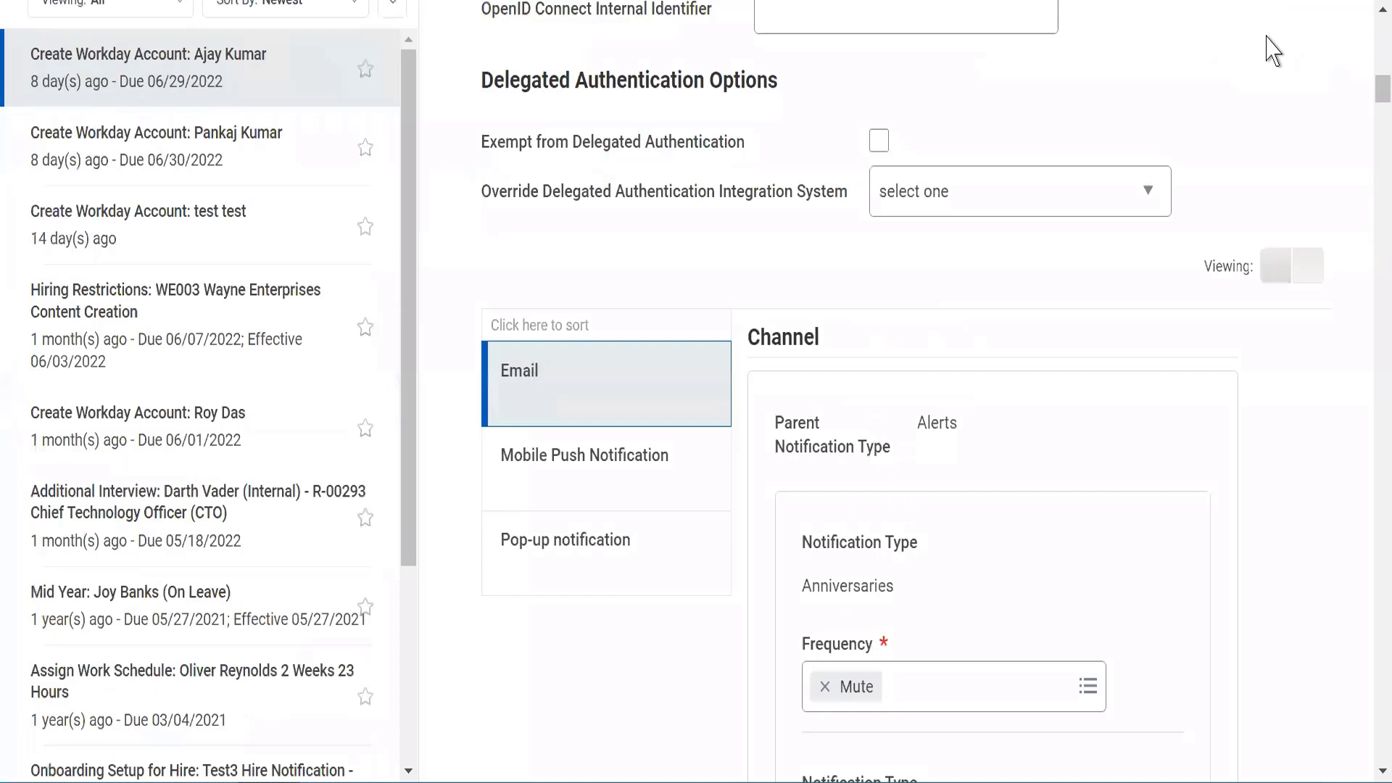
key("F5")
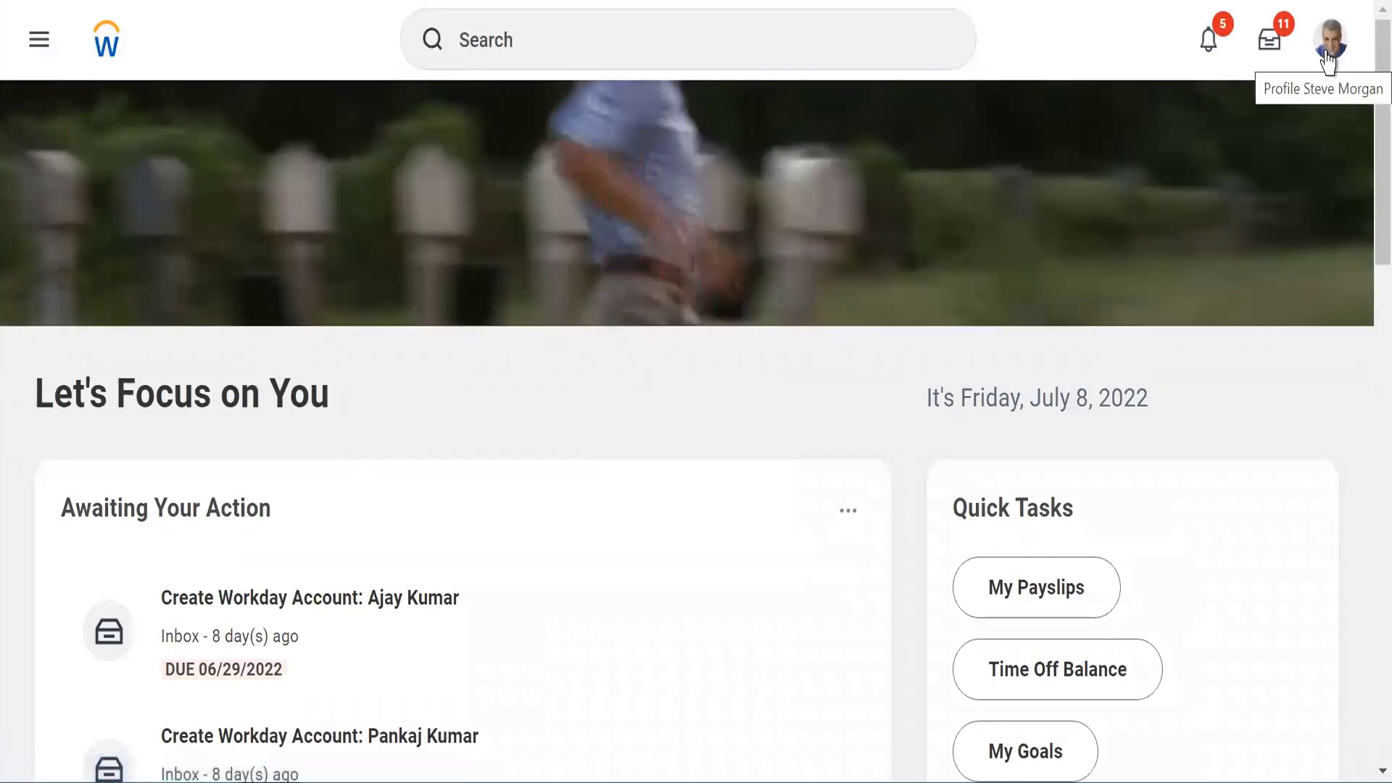
Open the signed-in worker's profile and examine the job details, job history, skills and education.
left_click(1329, 63)
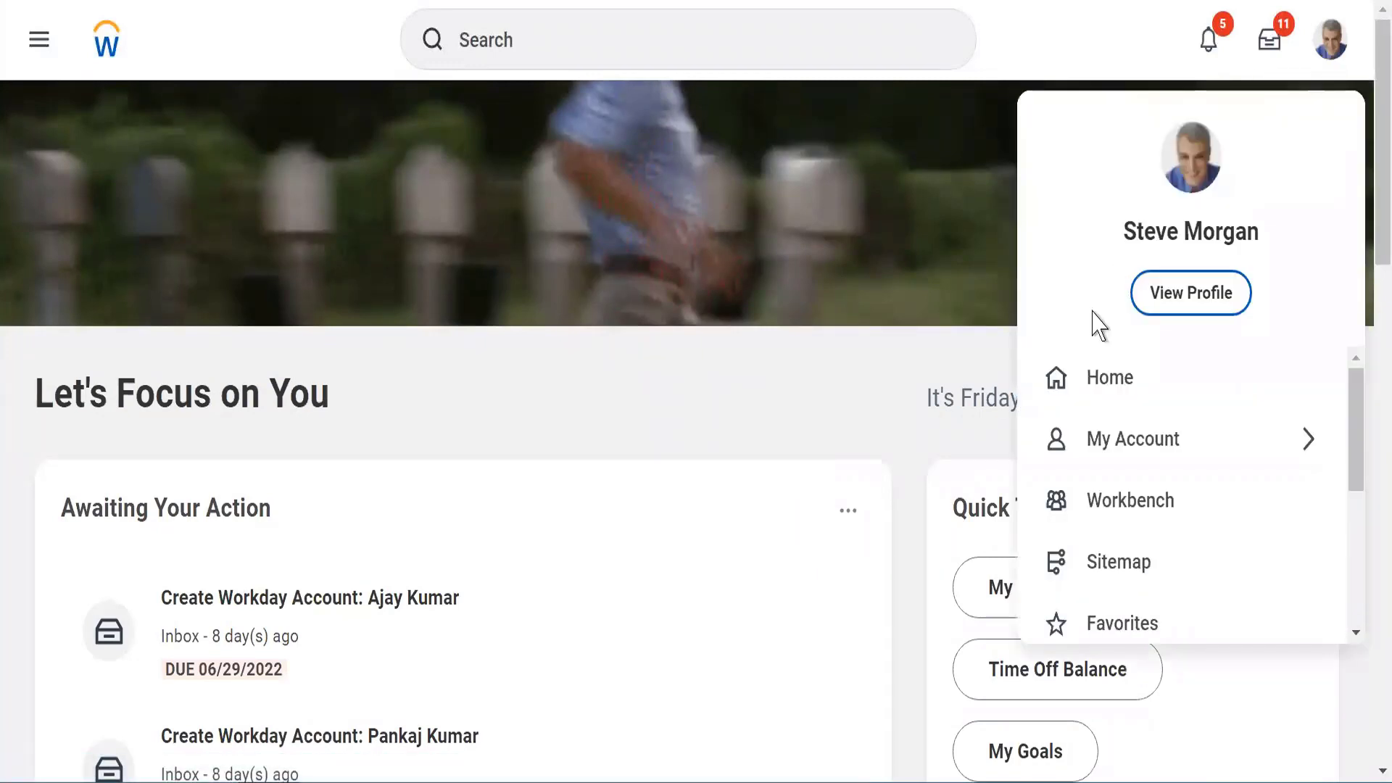
left_click(1171, 294)
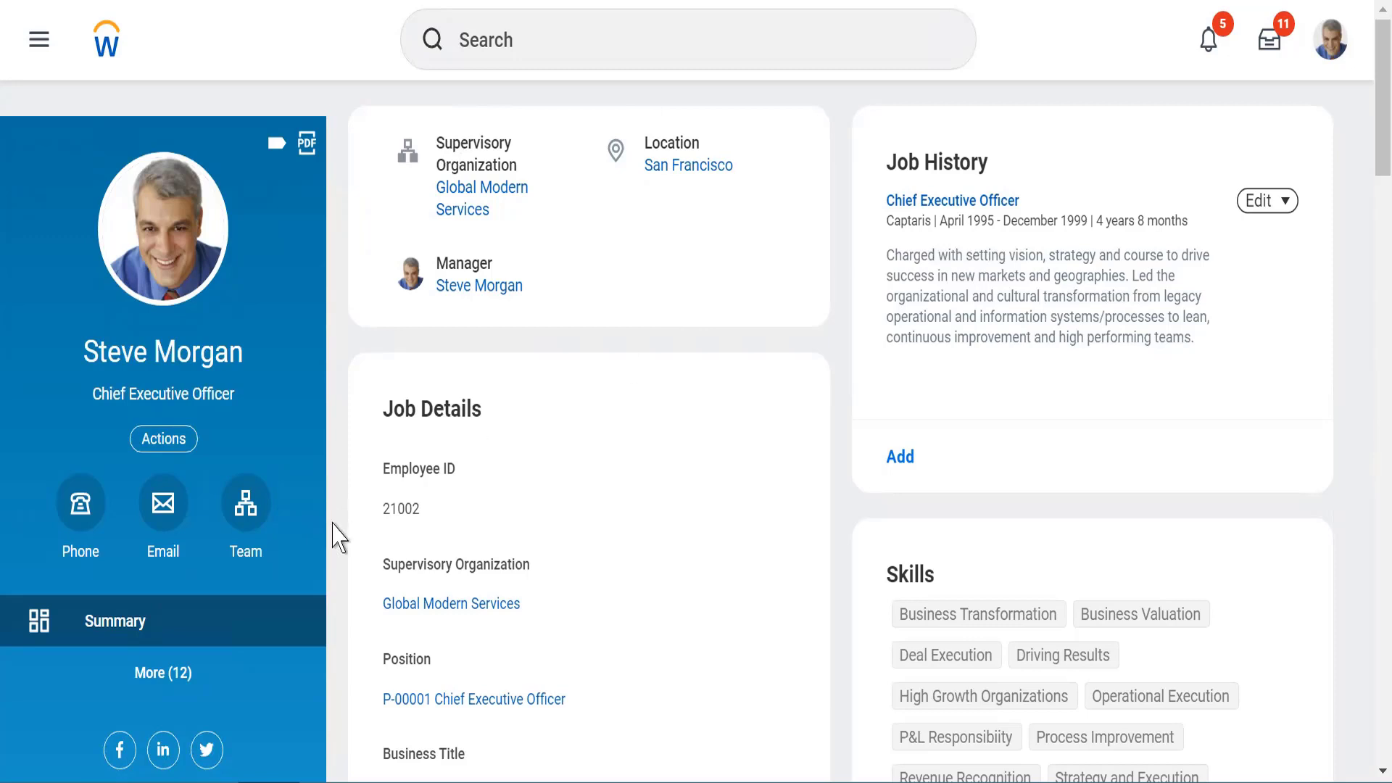
mouse_move(388, 603)
scroll(1369, 250, "down", 2)
scroll(1368, 258, "down", 5)
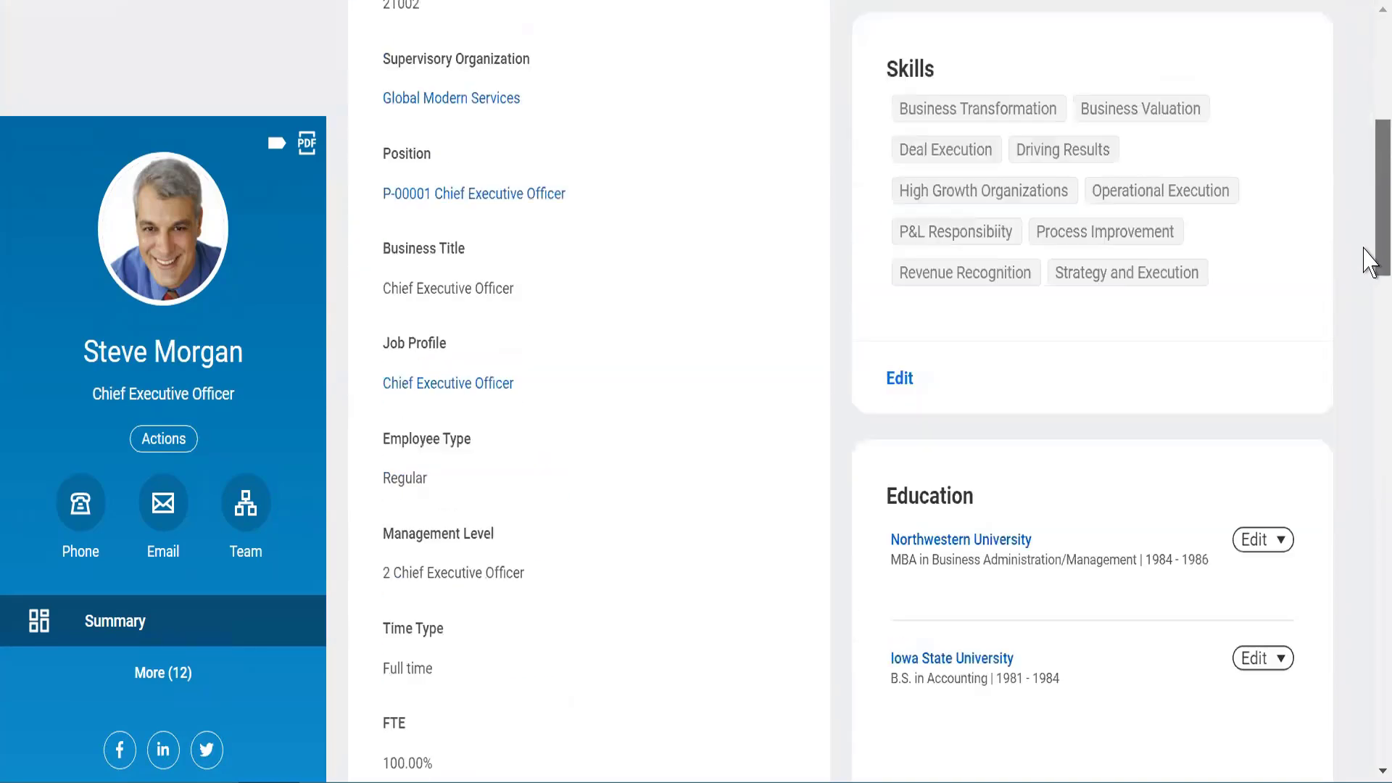
scroll(1368, 116, "up", 7)
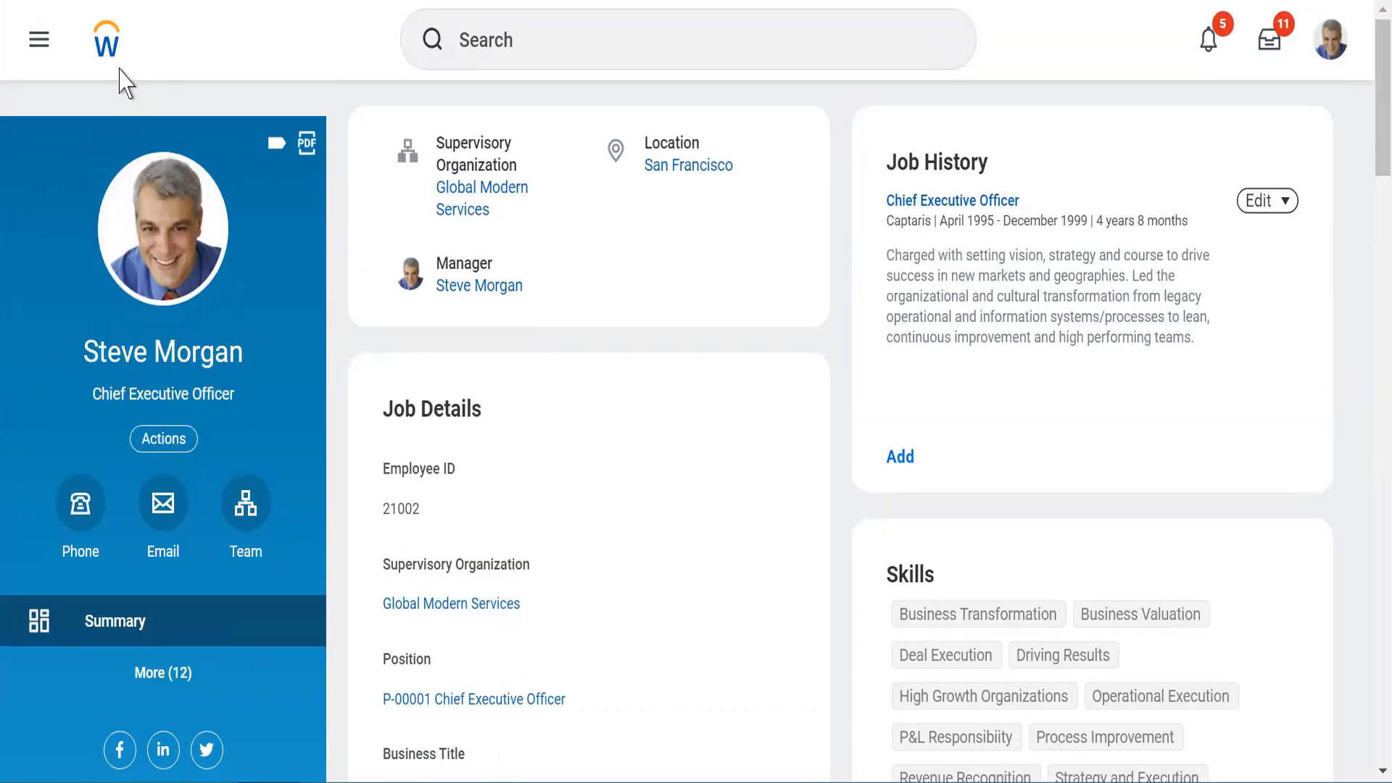
Return to the home page, open the first Create Workday Account task under Awaiting Your Action and cancel out of it.
left_click(107, 45)
scroll(1369, 304, "down", 3)
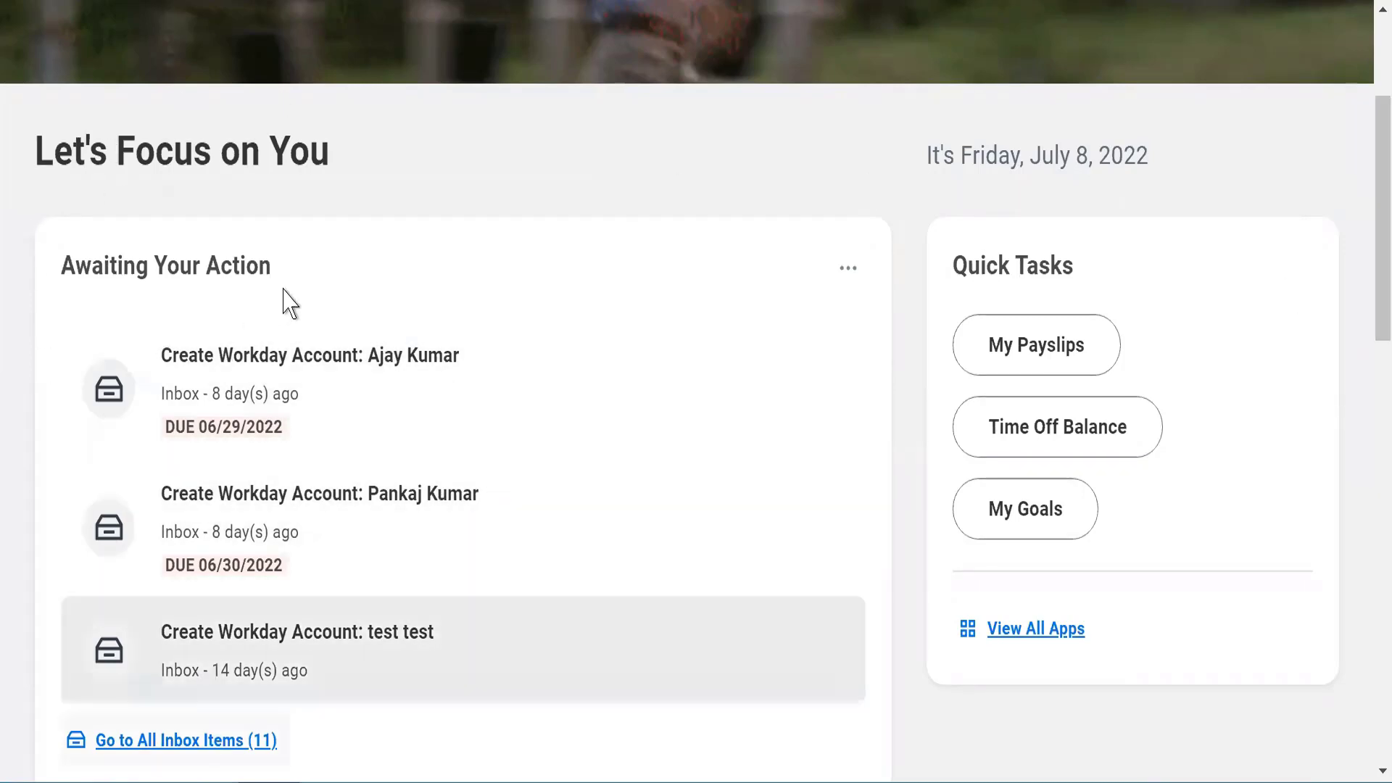
left_click_drag(104, 267, 351, 289)
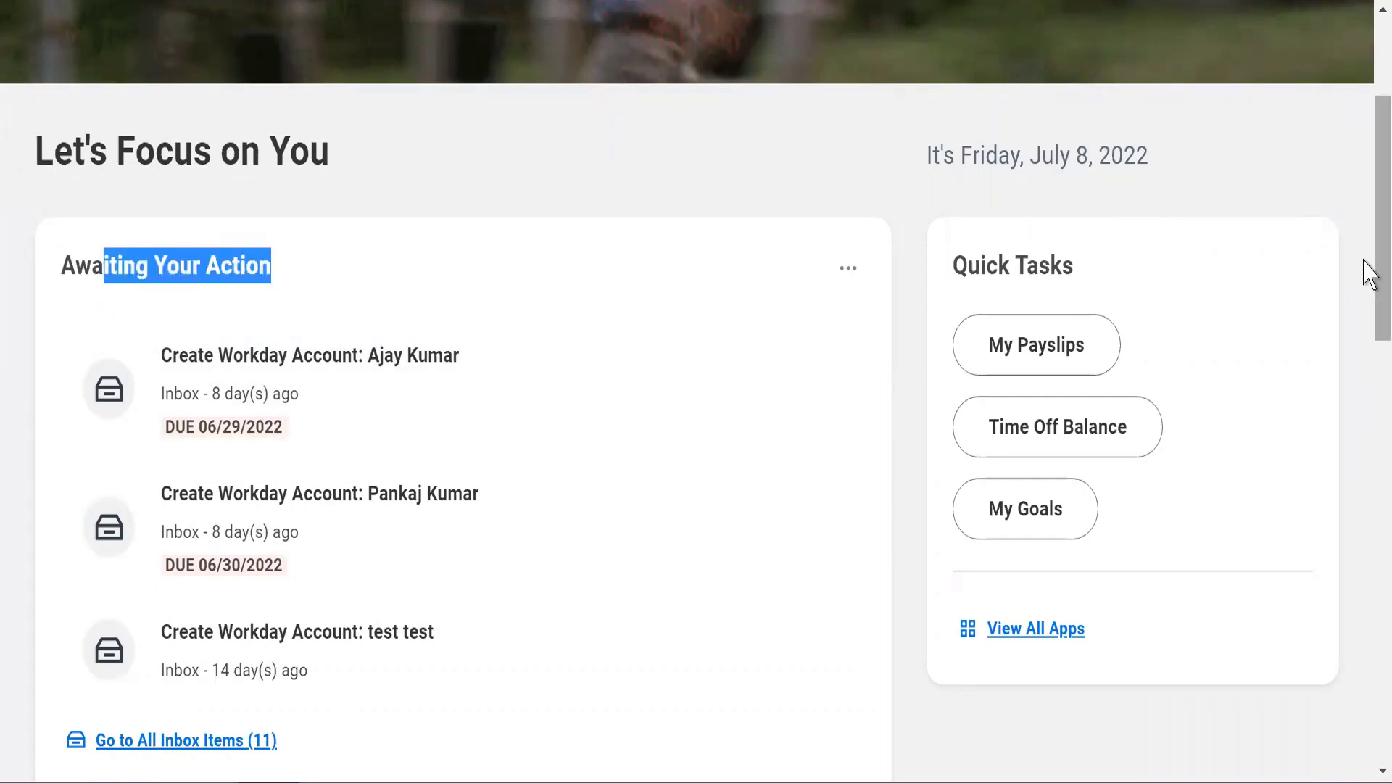
scroll(1368, 99, "up", 3)
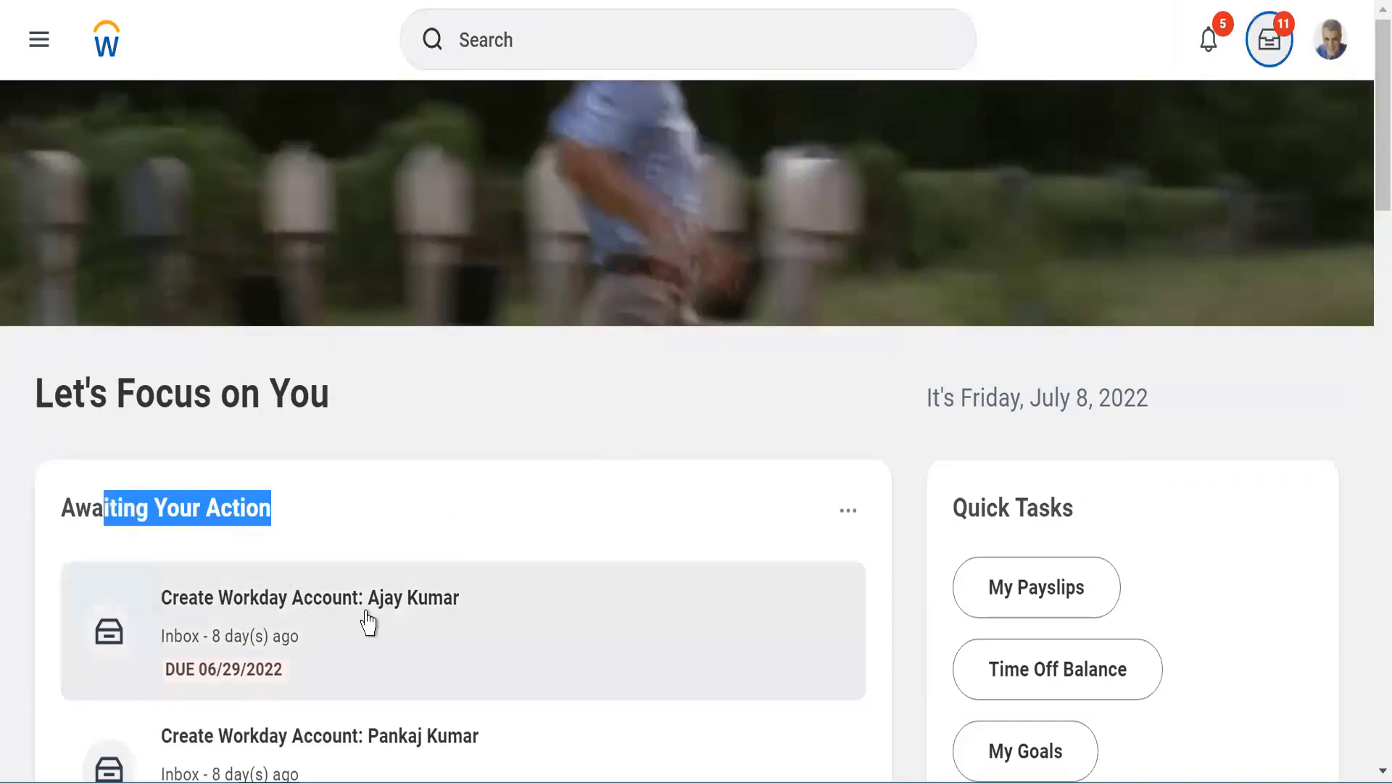
left_click(368, 620)
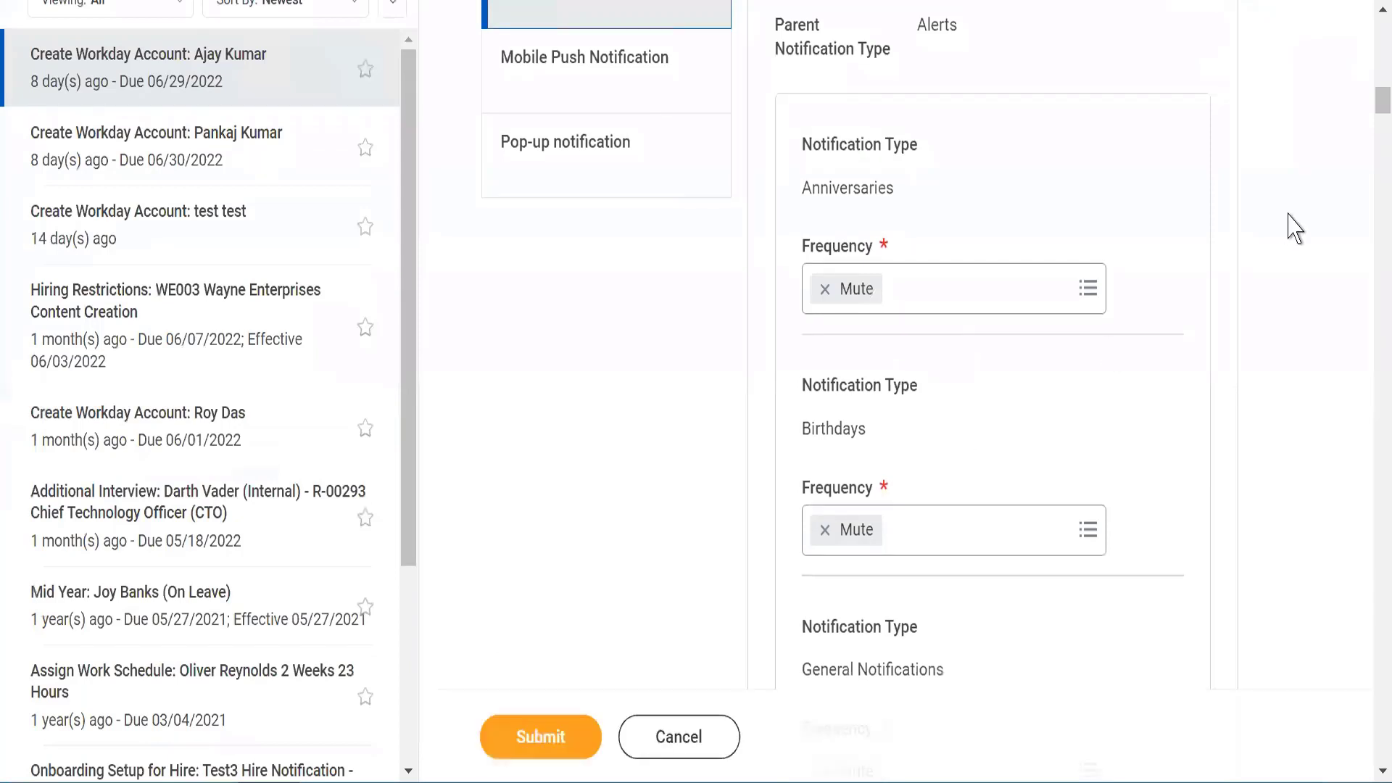
left_click(710, 752)
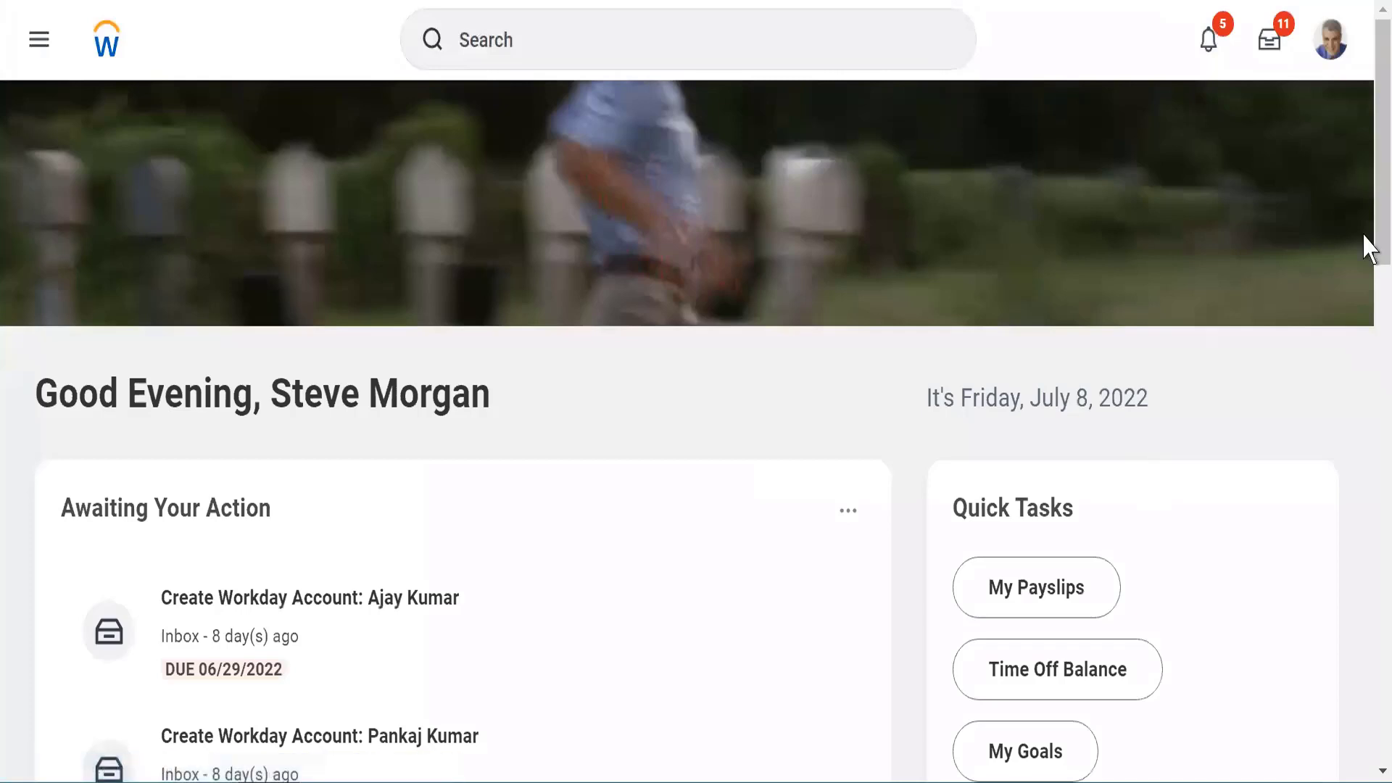
Look over the Timely Suggestions and Quick Tasks sections of the home page.
scroll(1367, 247, "down", 10)
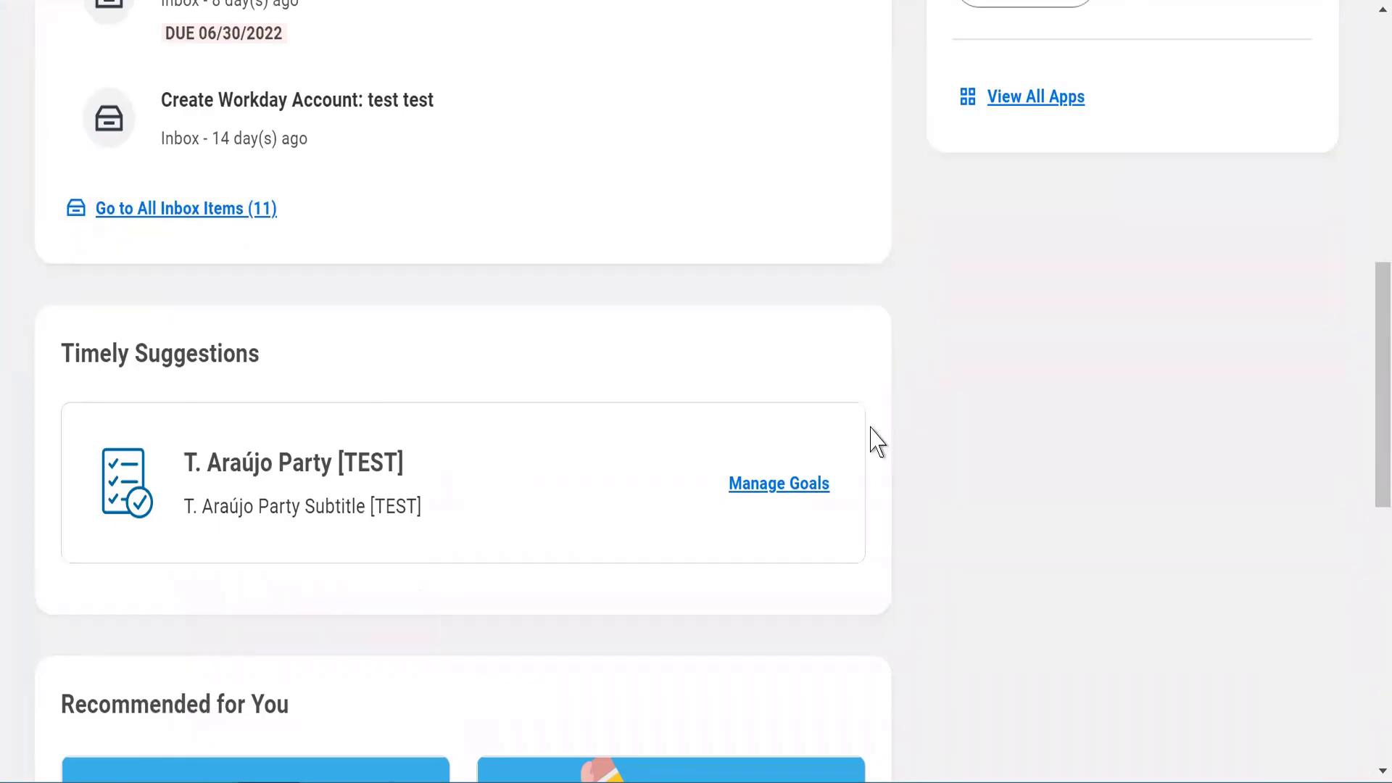
left_click_drag(1365, 371, 1371, 217)
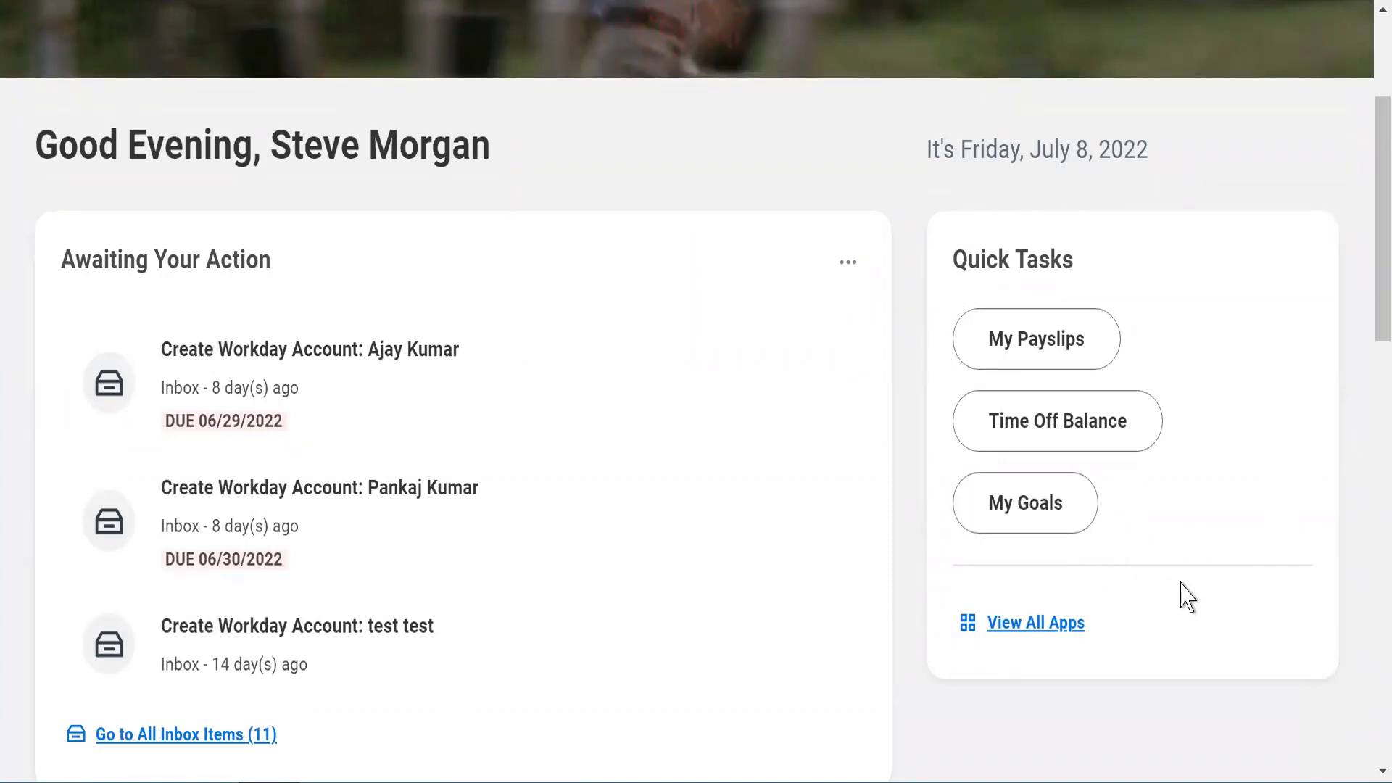
left_click(1021, 326)
Open the worklet configuration from the full list of apps and check the note about required worklets against the Pokedex row.
left_click(1016, 633)
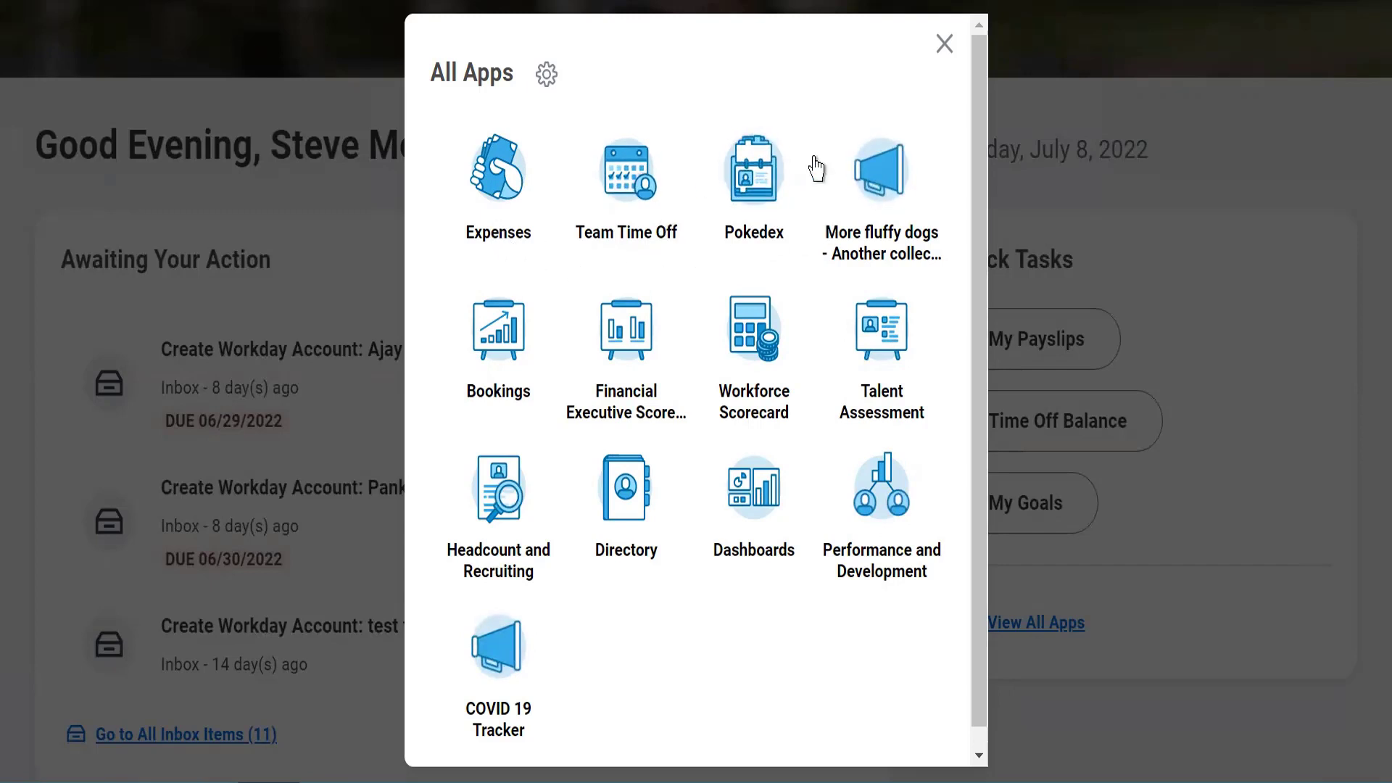
left_click(546, 85)
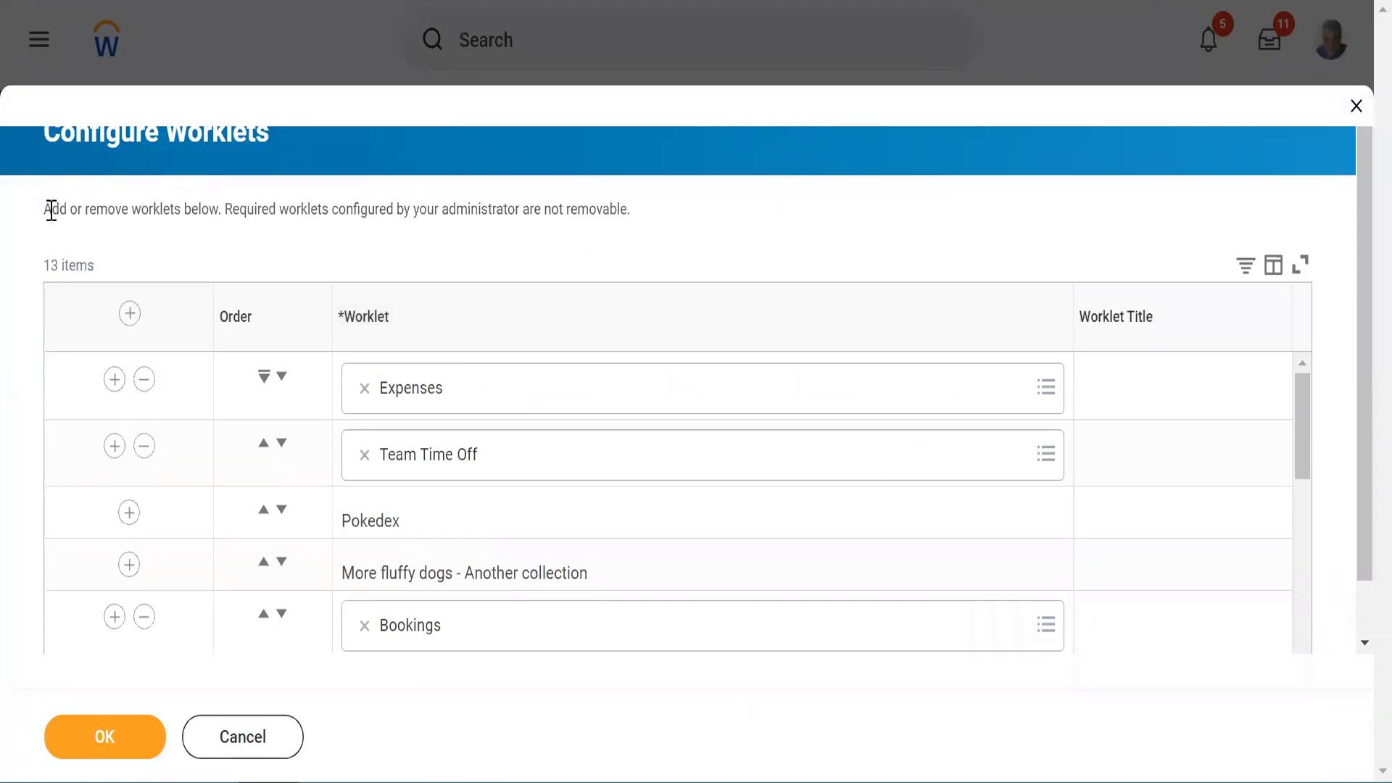
left_click_drag(52, 209, 643, 212)
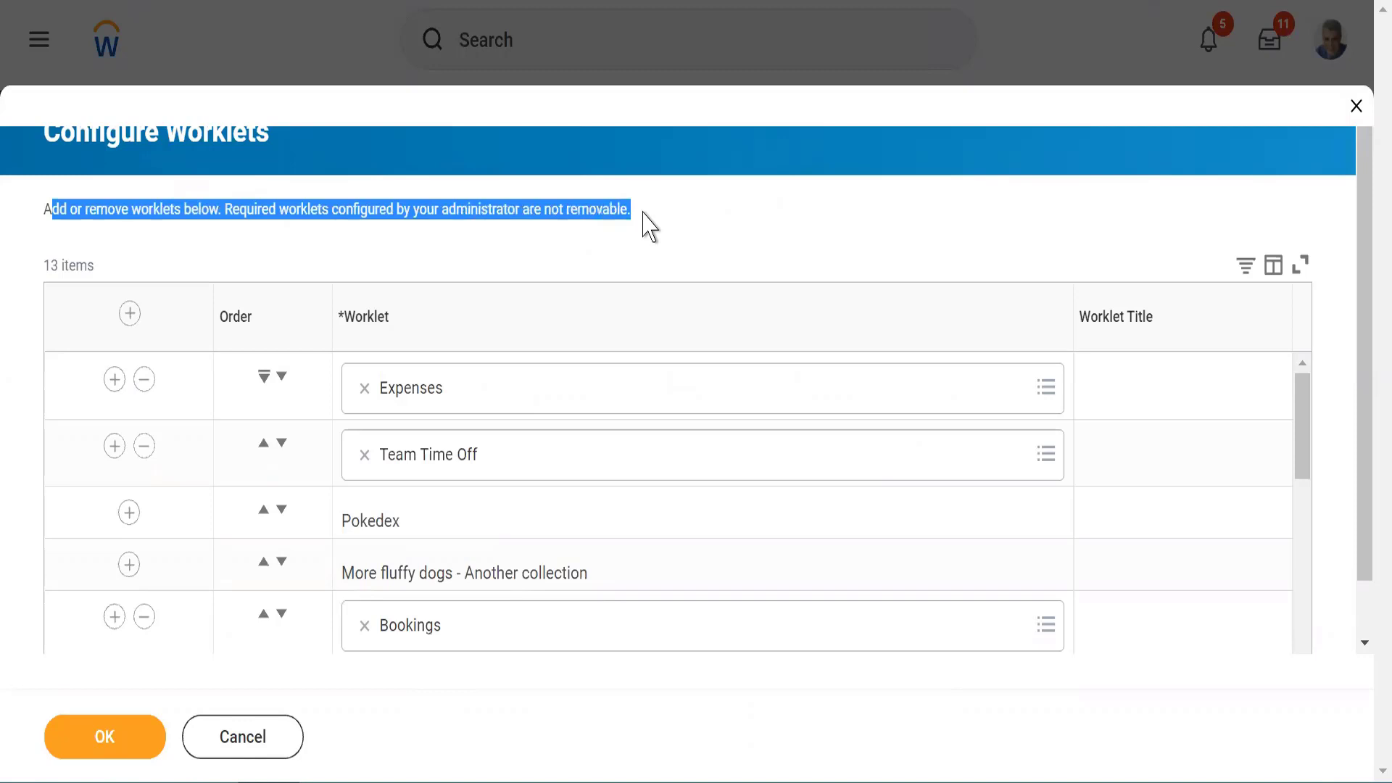
double_click(359, 521)
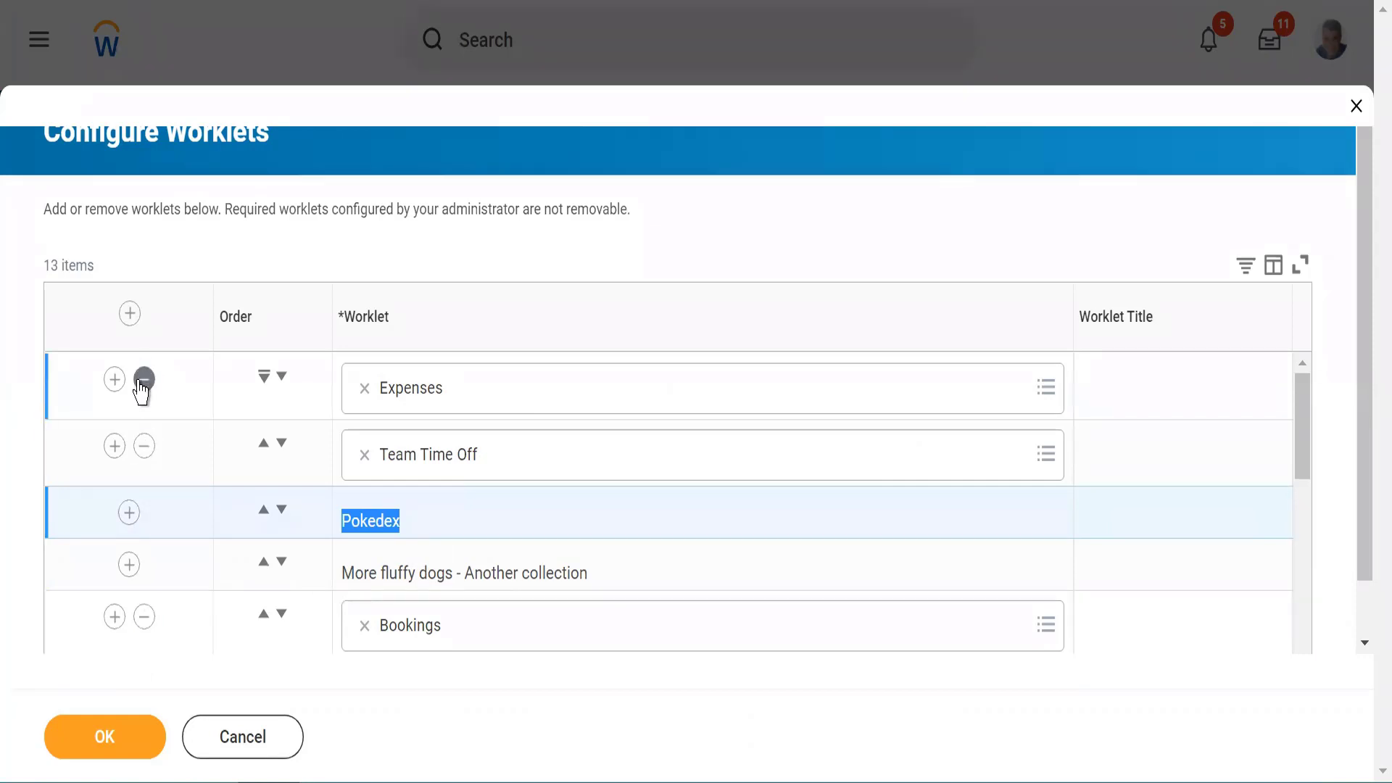
Add a new first row to the worklets, search for "absence" and choose Sick Time Off Taken by Worker.
left_click(129, 313)
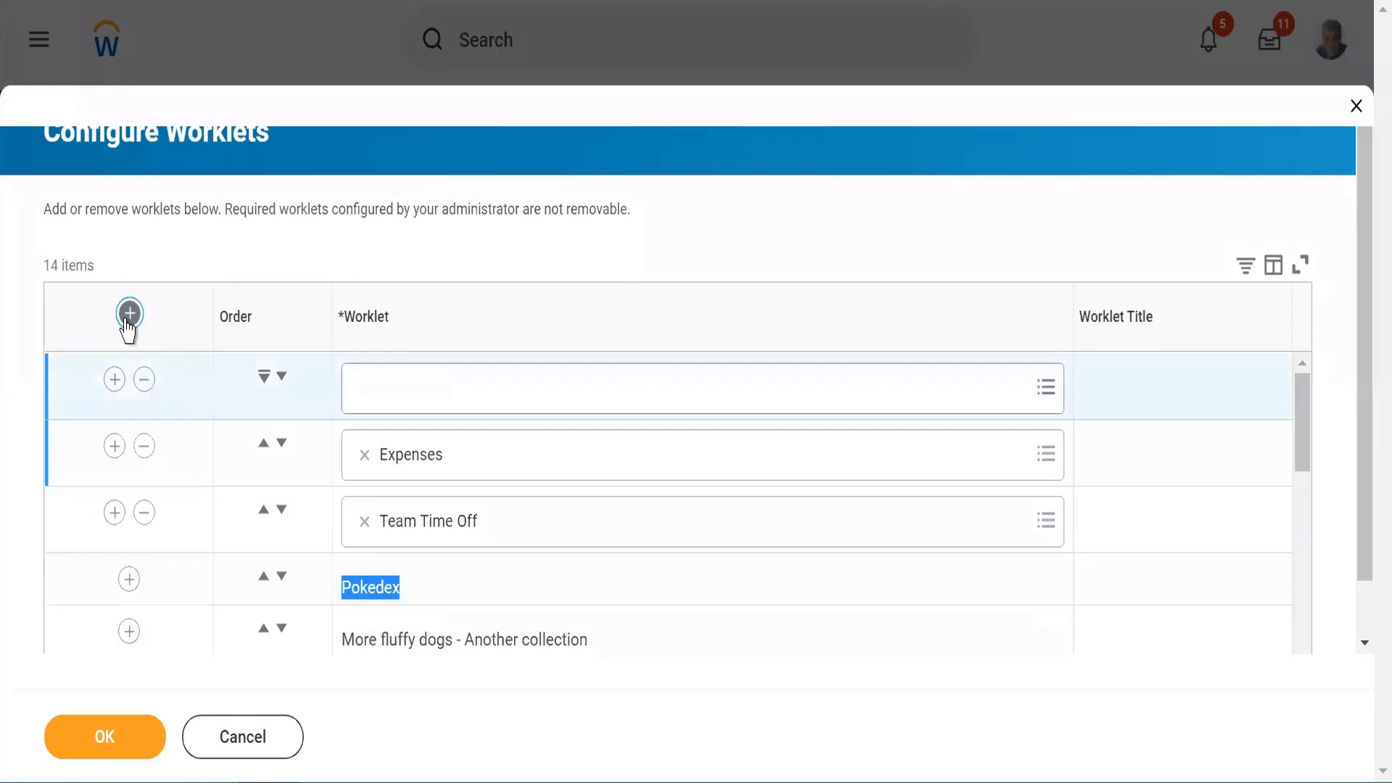
left_click(417, 387)
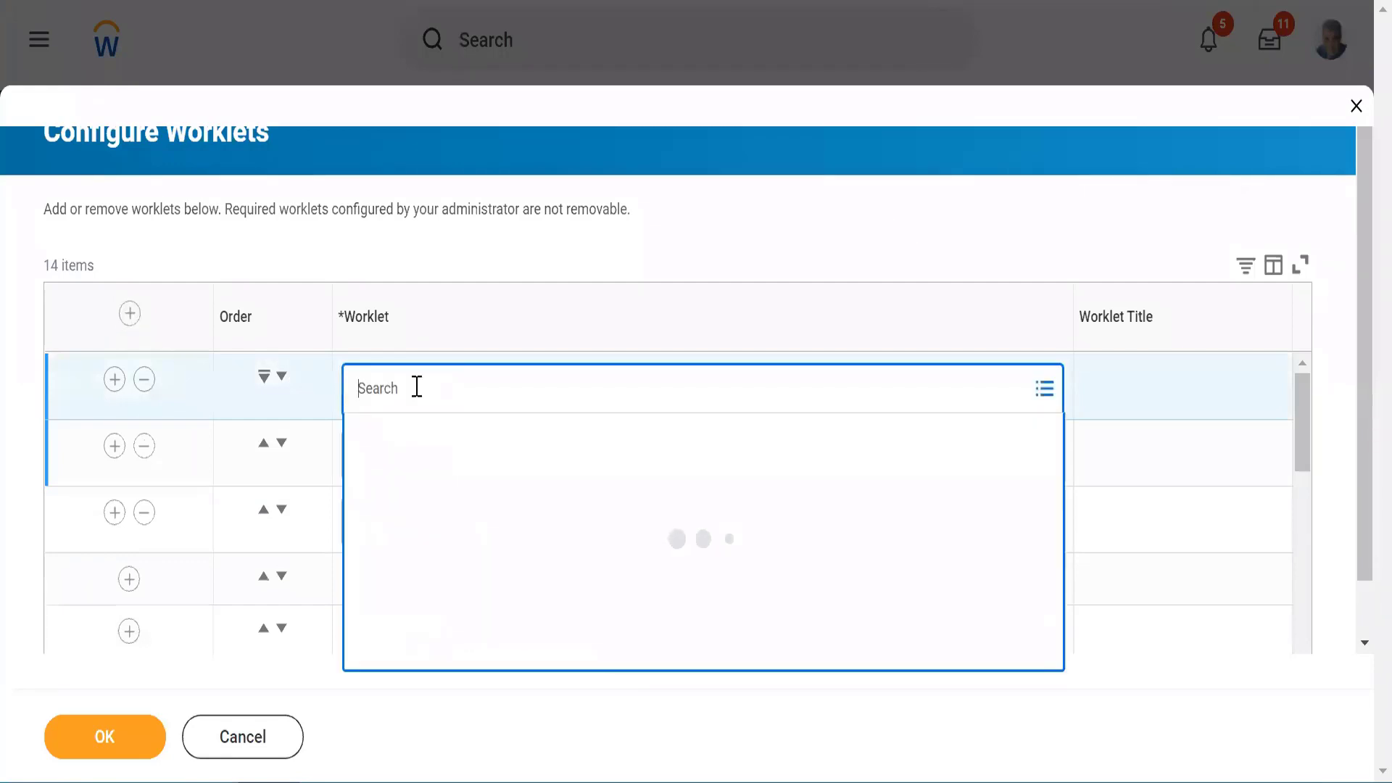
type("absence")
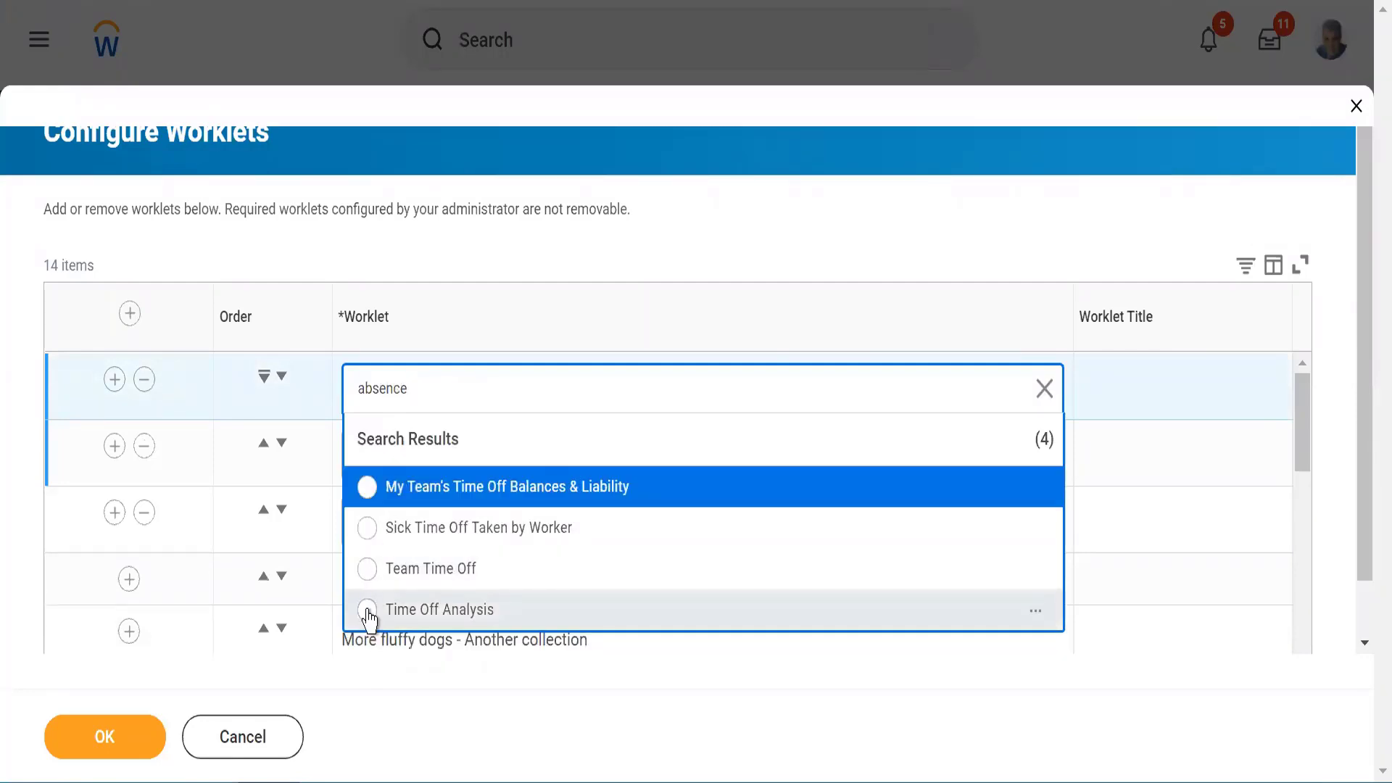
left_click(365, 537)
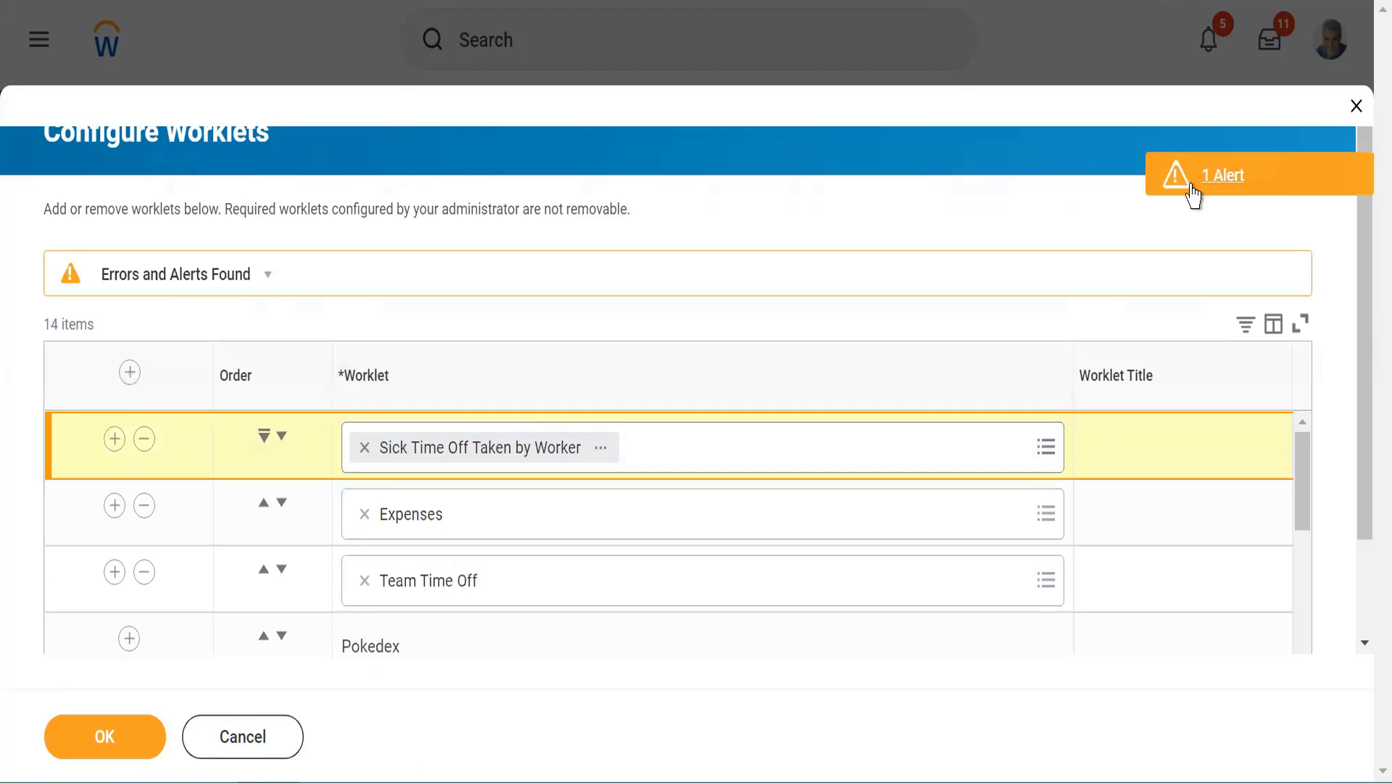
Read the alert raised for the newly added worklet row, close it and save the worklet configuration.
left_click(1192, 187)
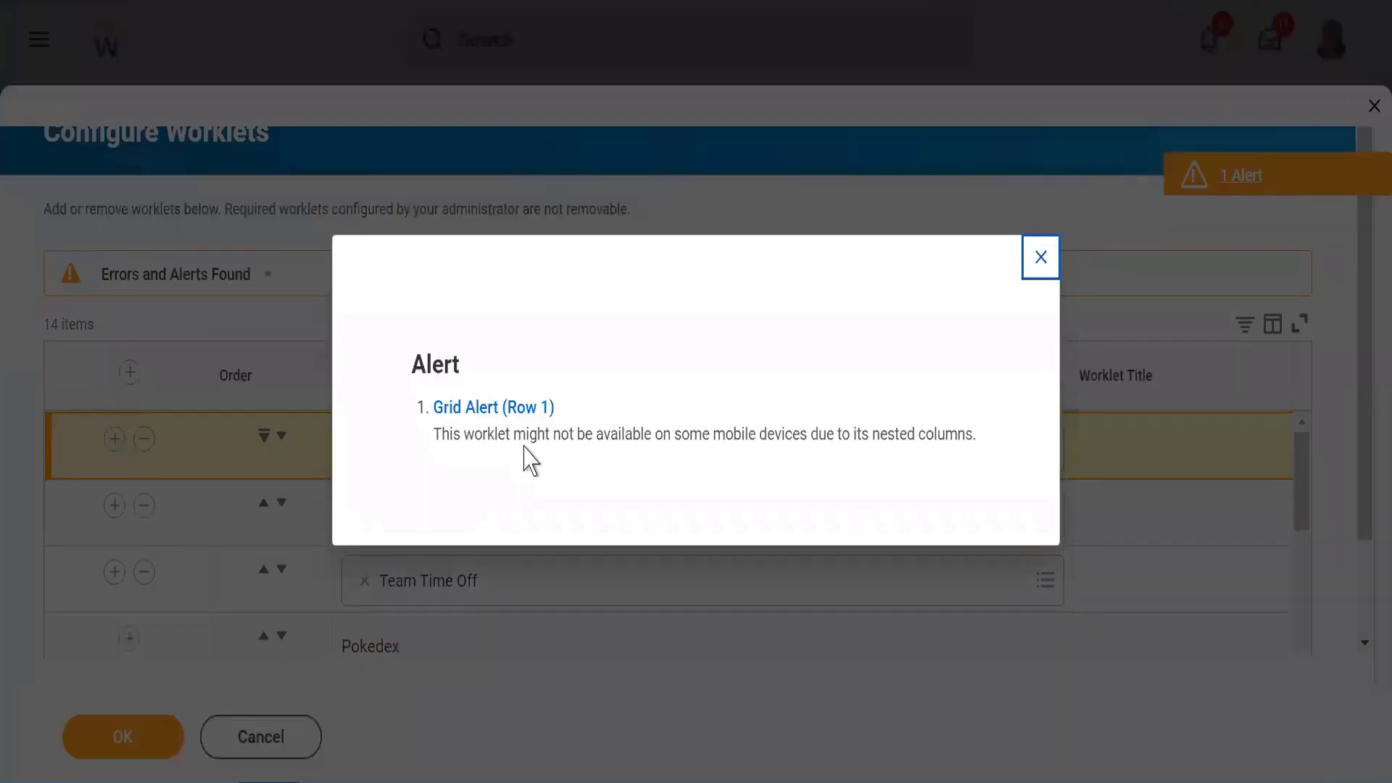
triple_click(482, 434)
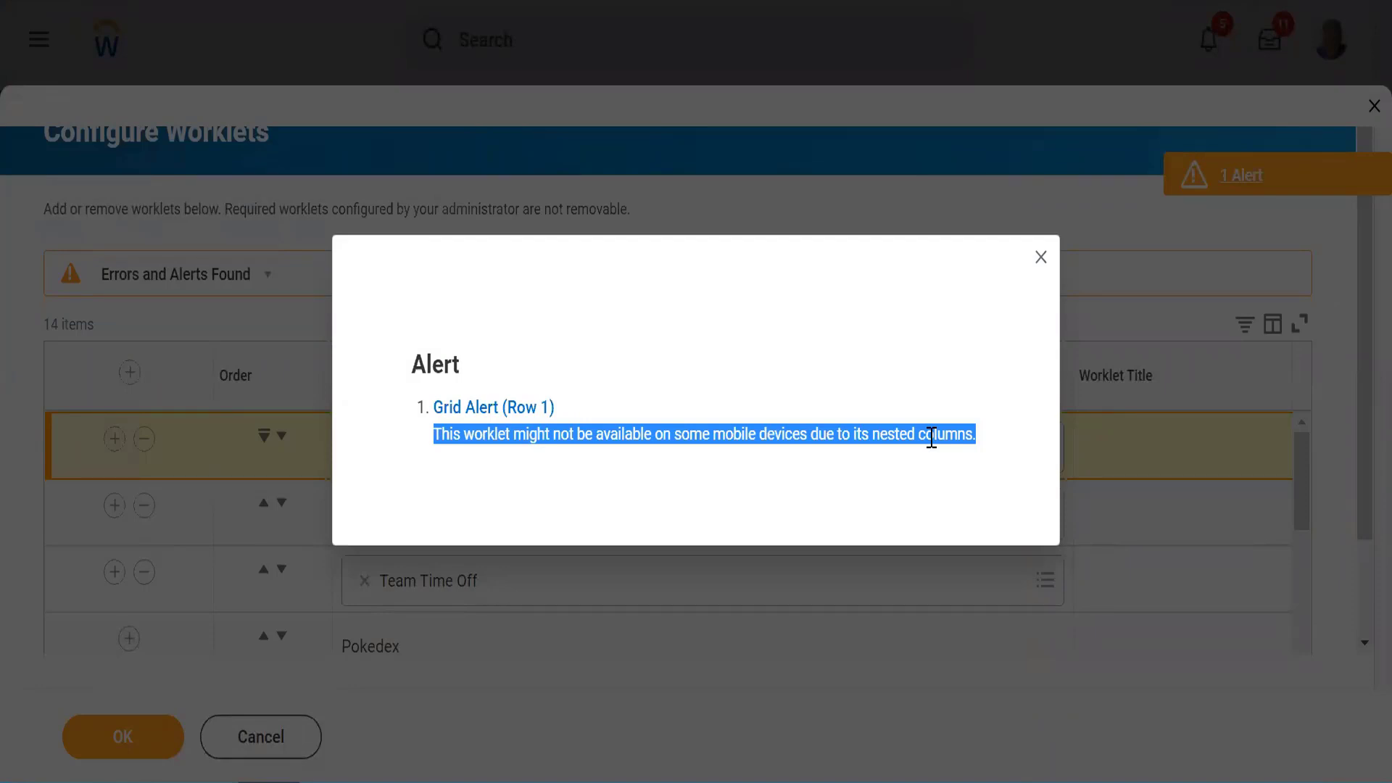
left_click(1041, 256)
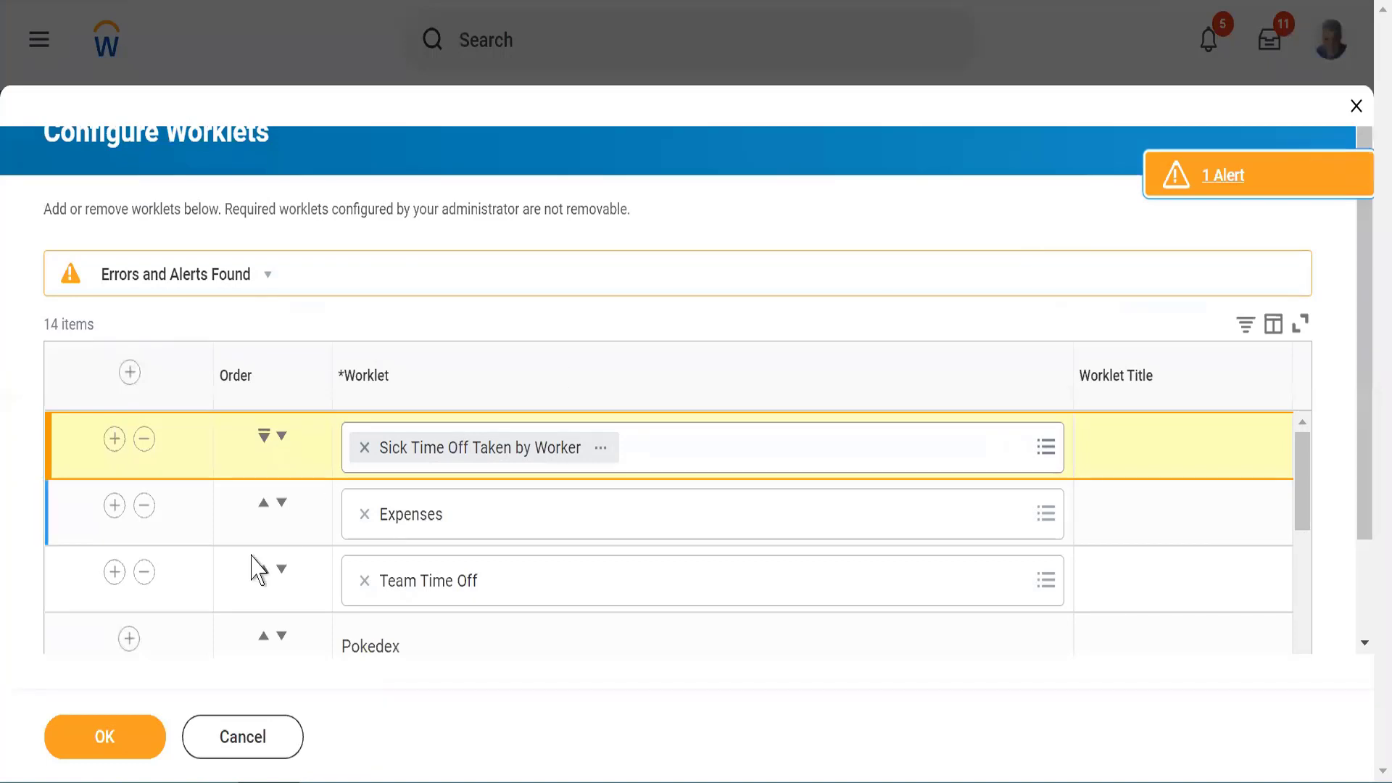
left_click(105, 744)
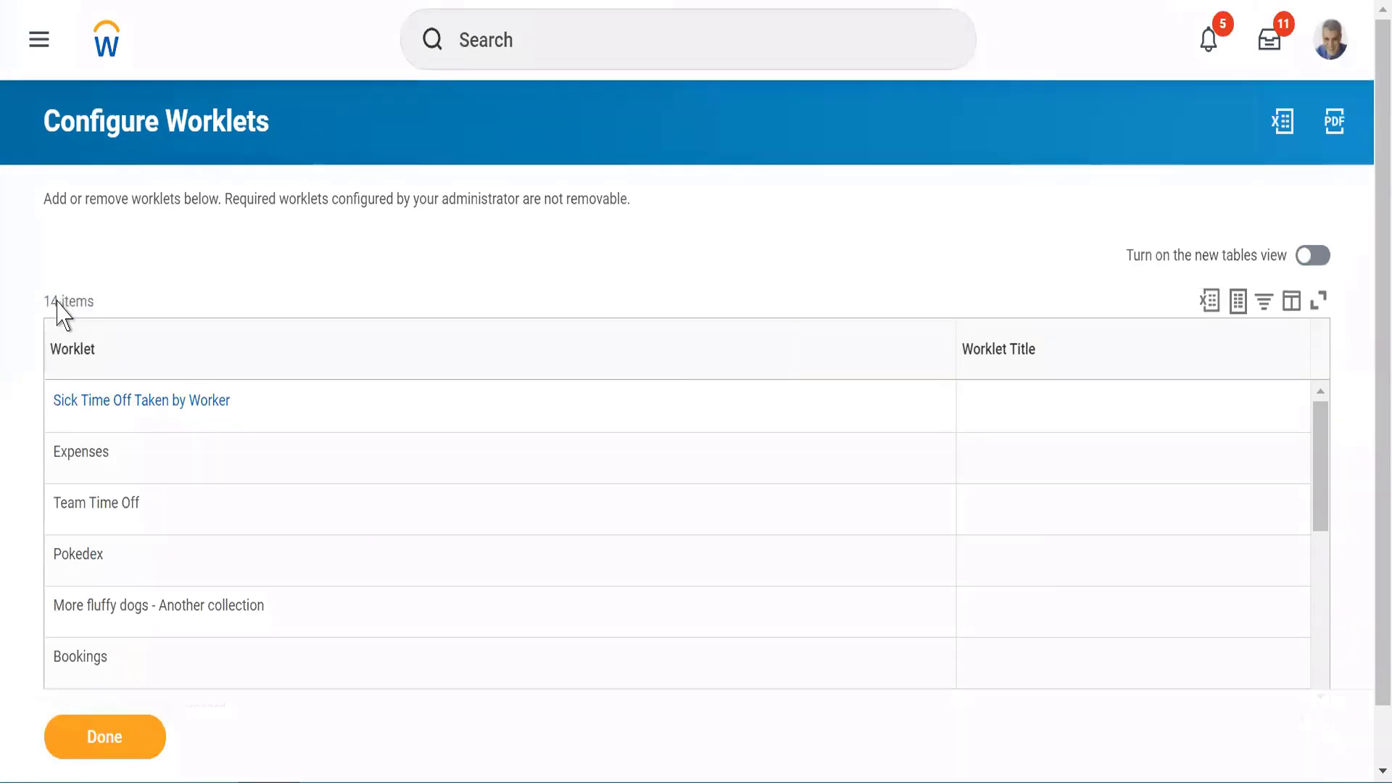
Check the item count above the configured worklets table and finish the worklet configuration to return to the home page.
triple_click(58, 301)
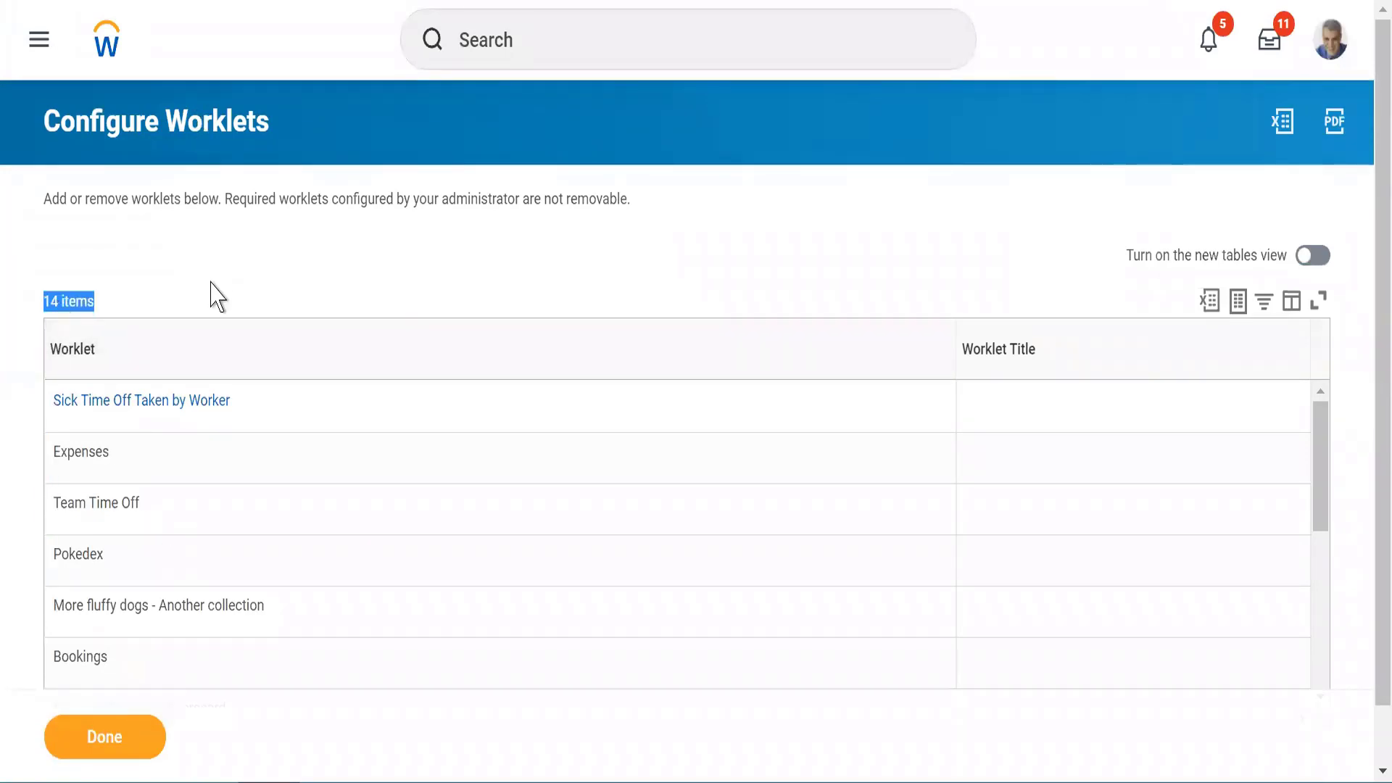
left_click(161, 313)
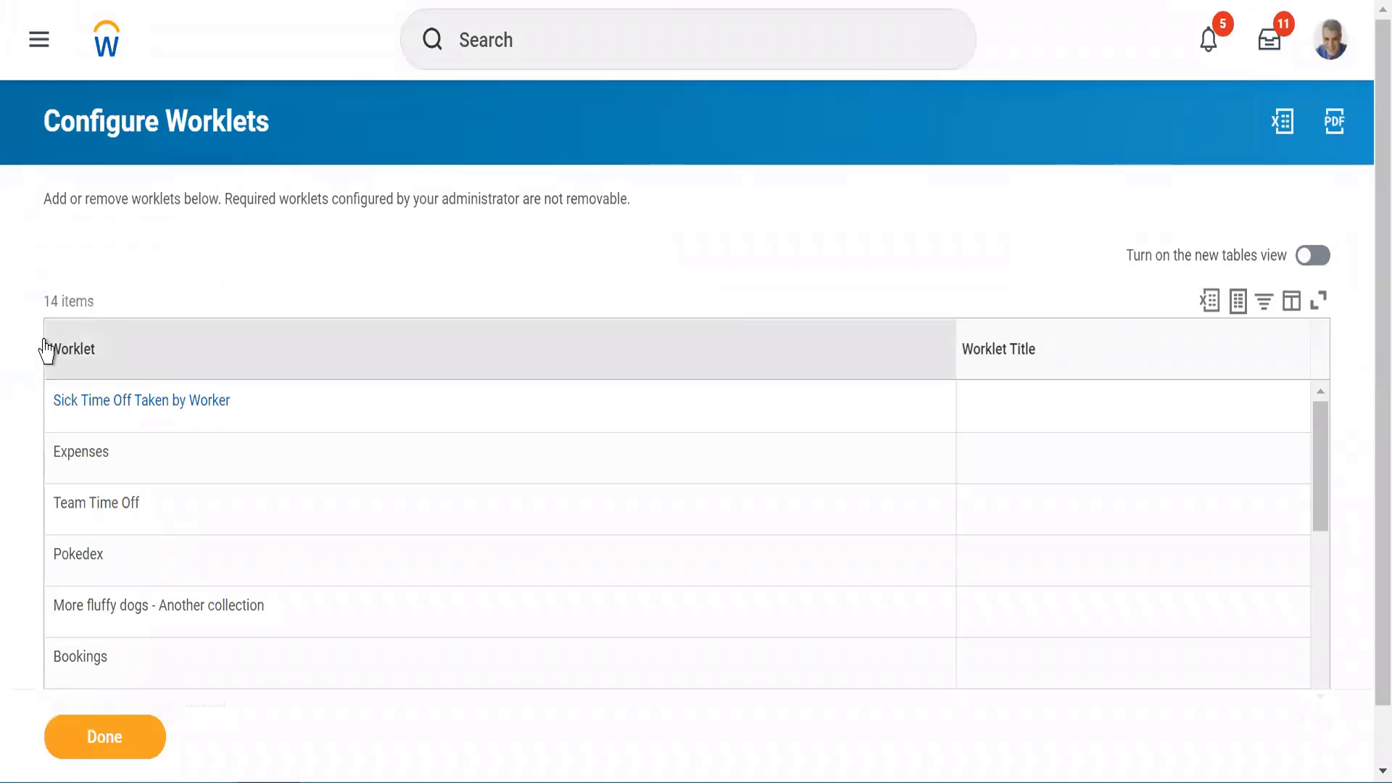
triple_click(41, 311)
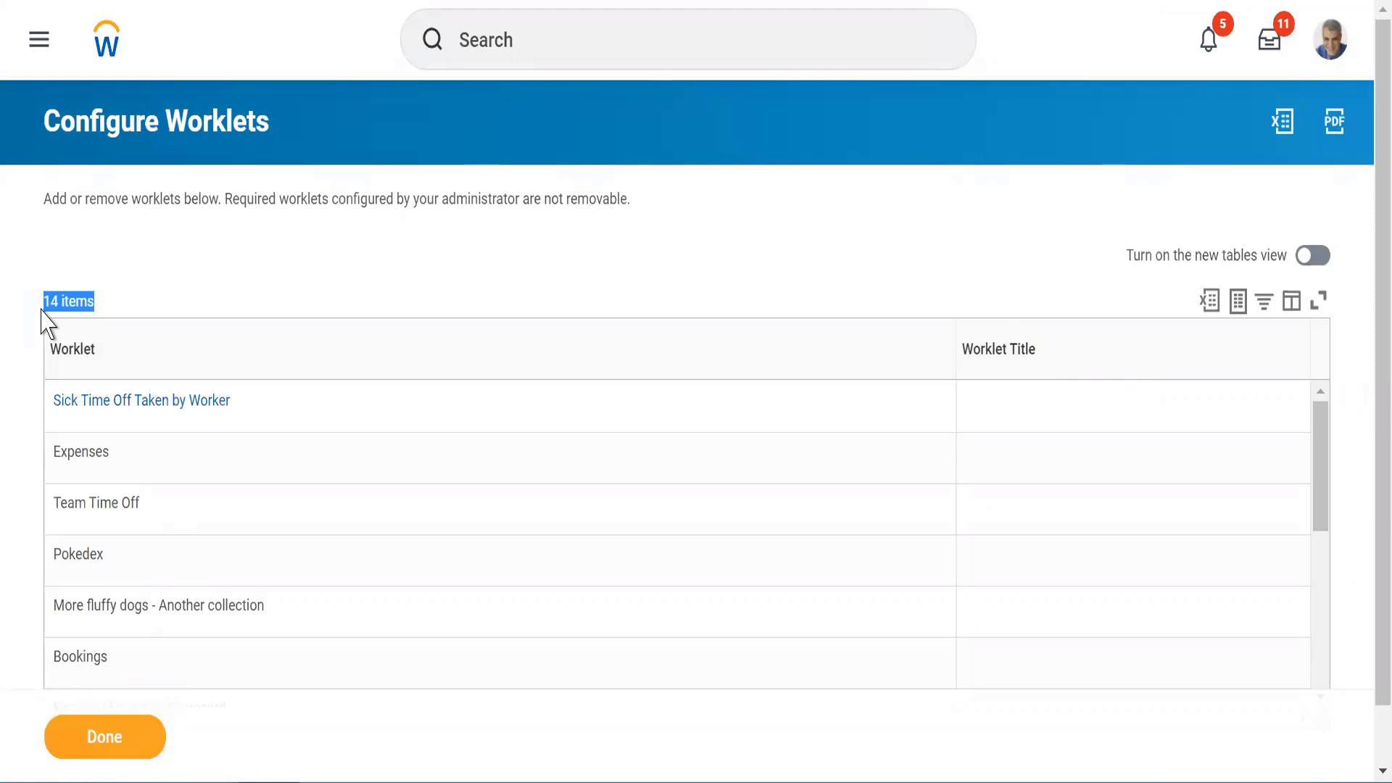
left_click(93, 747)
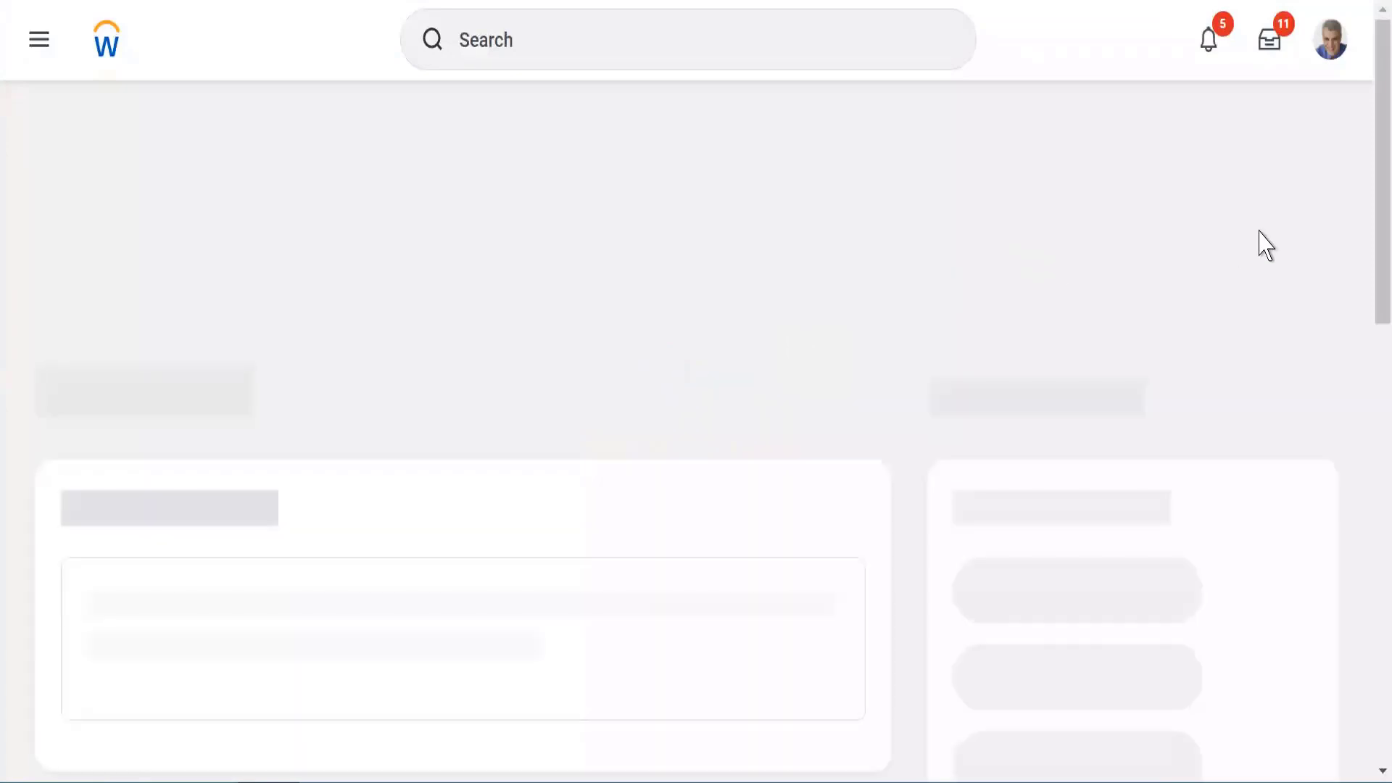
Open the full list of apps from Quick Tasks, check it for Sick Time Off Taken by Worker and close the list.
left_click_drag(1365, 190, 1365, 454)
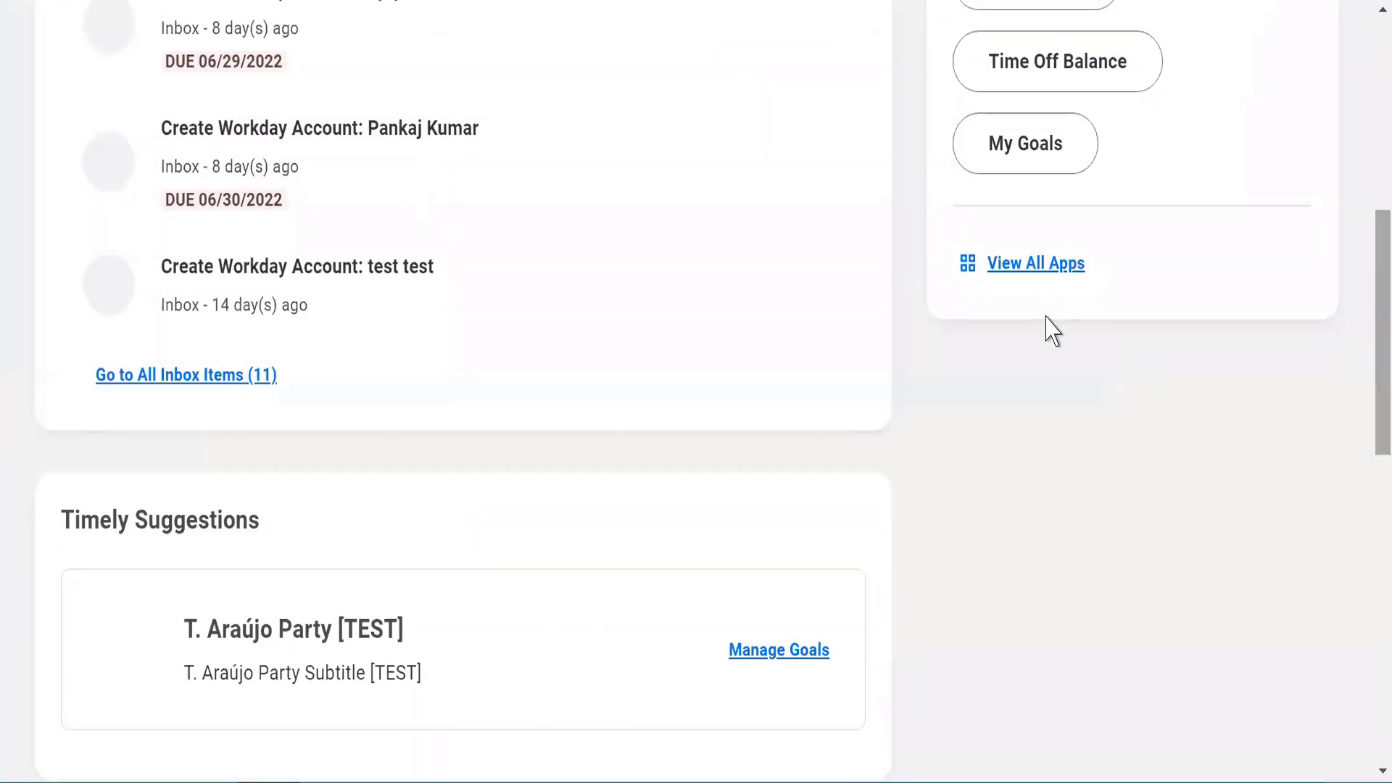
left_click(1023, 268)
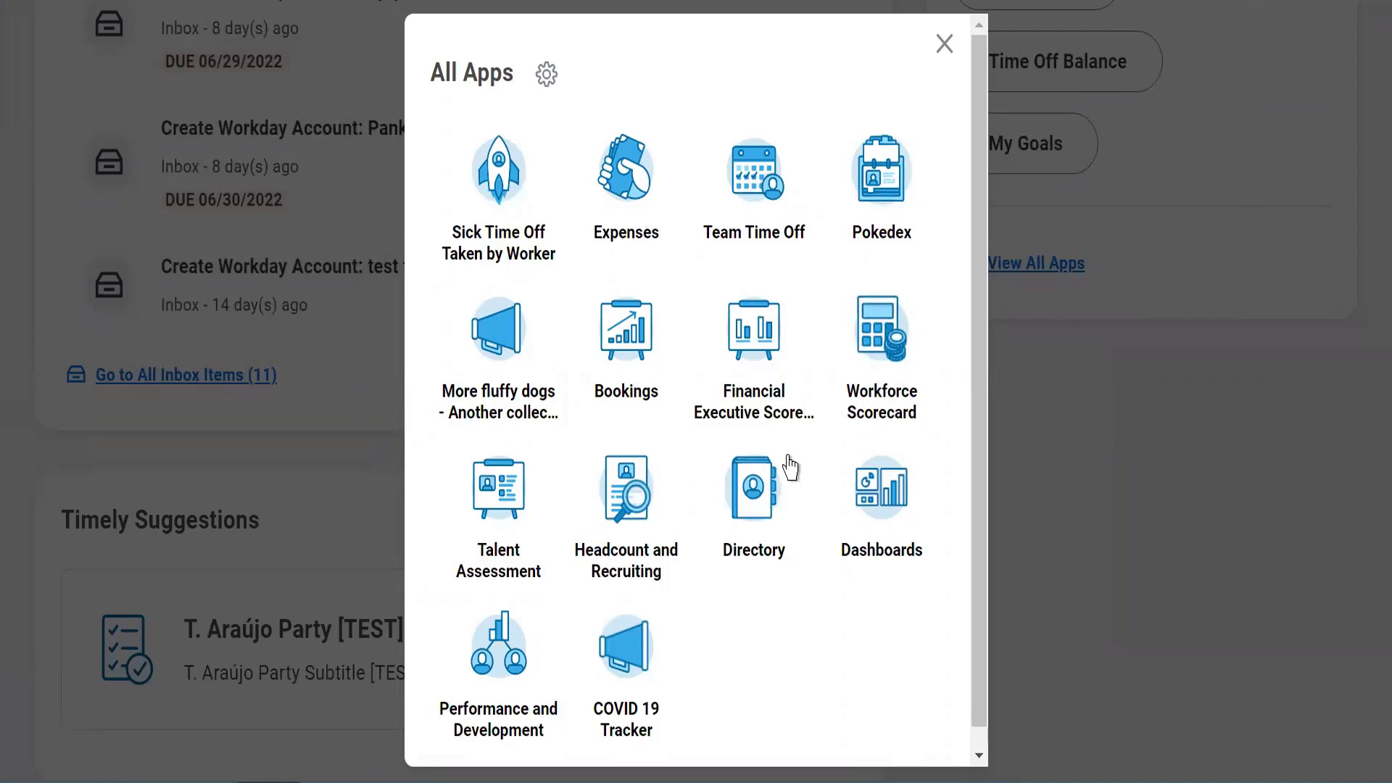
left_click(946, 45)
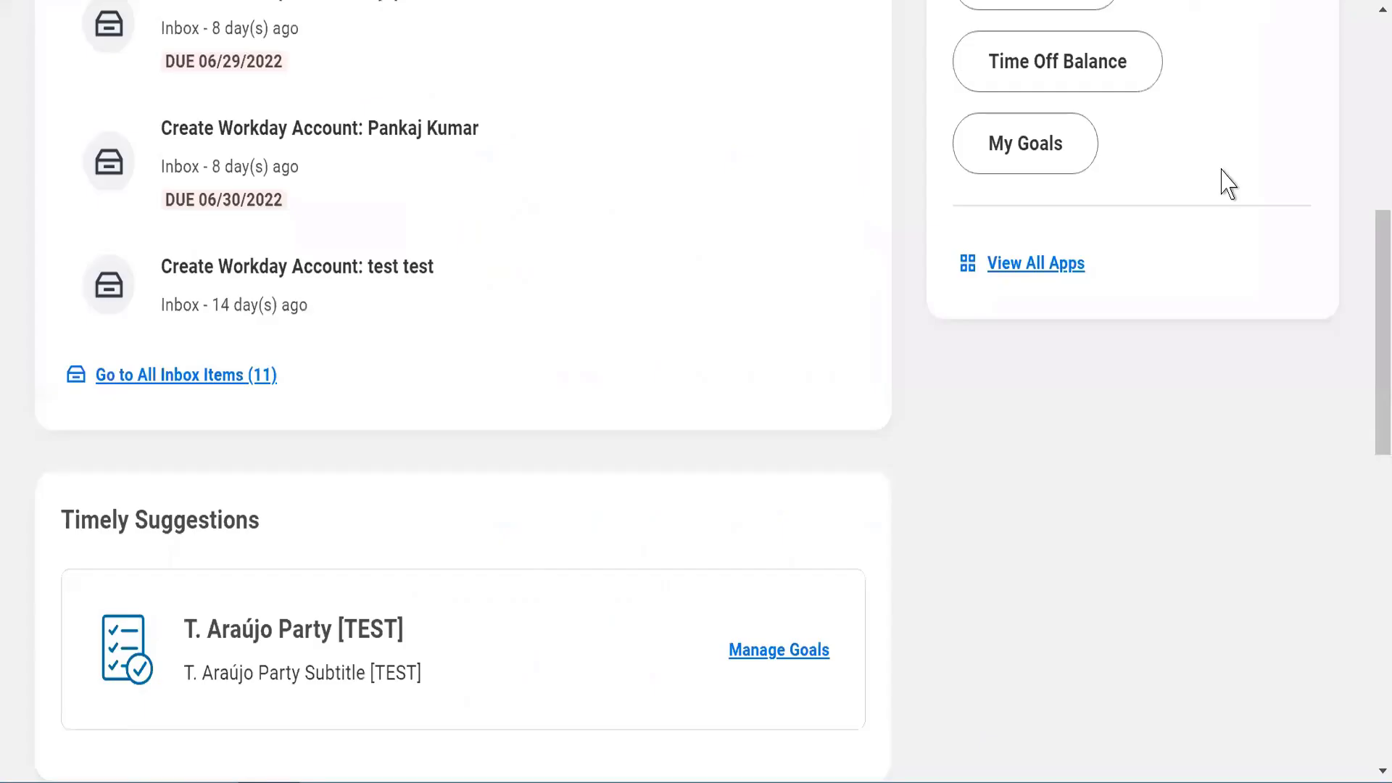
Look over the recent searches and the search categories offered by the home page search, and close the suggestions.
scroll(1364, 58, "up", 8)
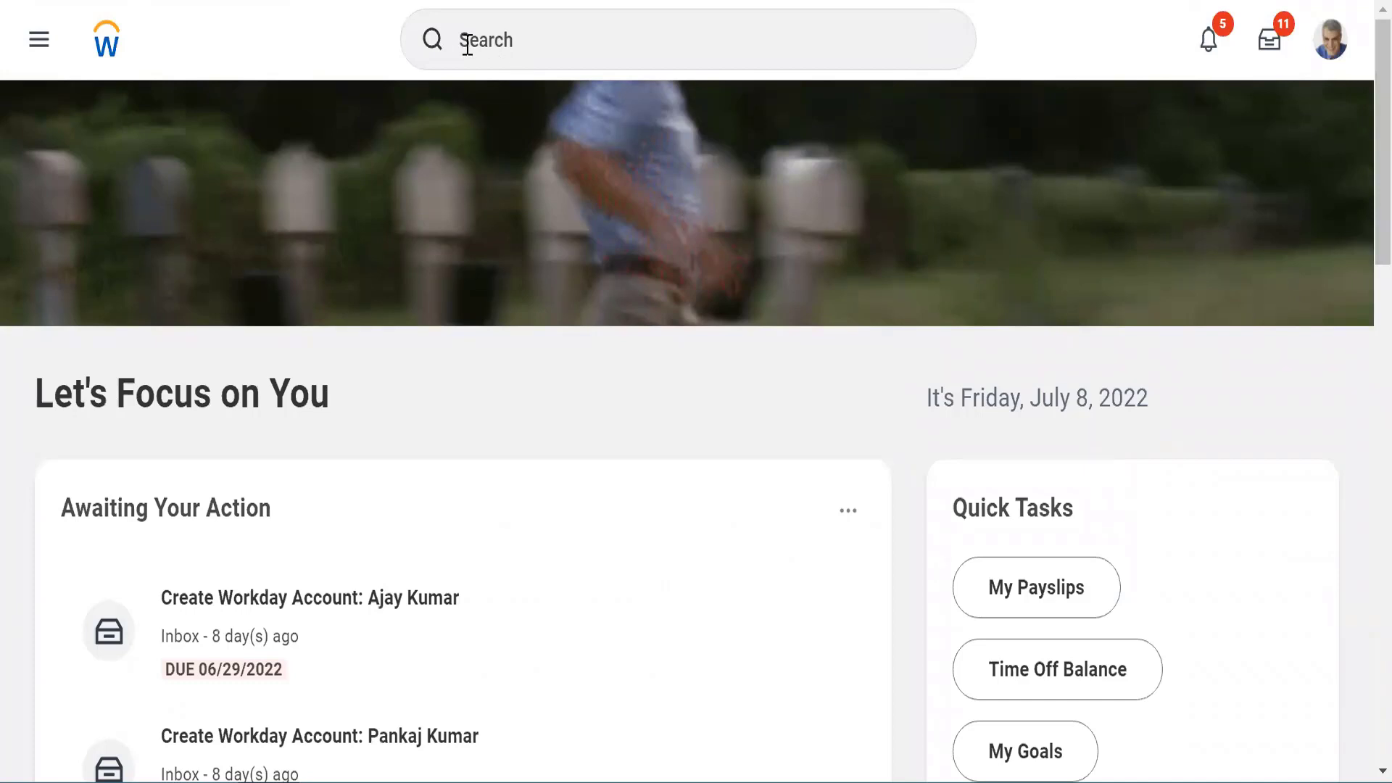
left_click(438, 38)
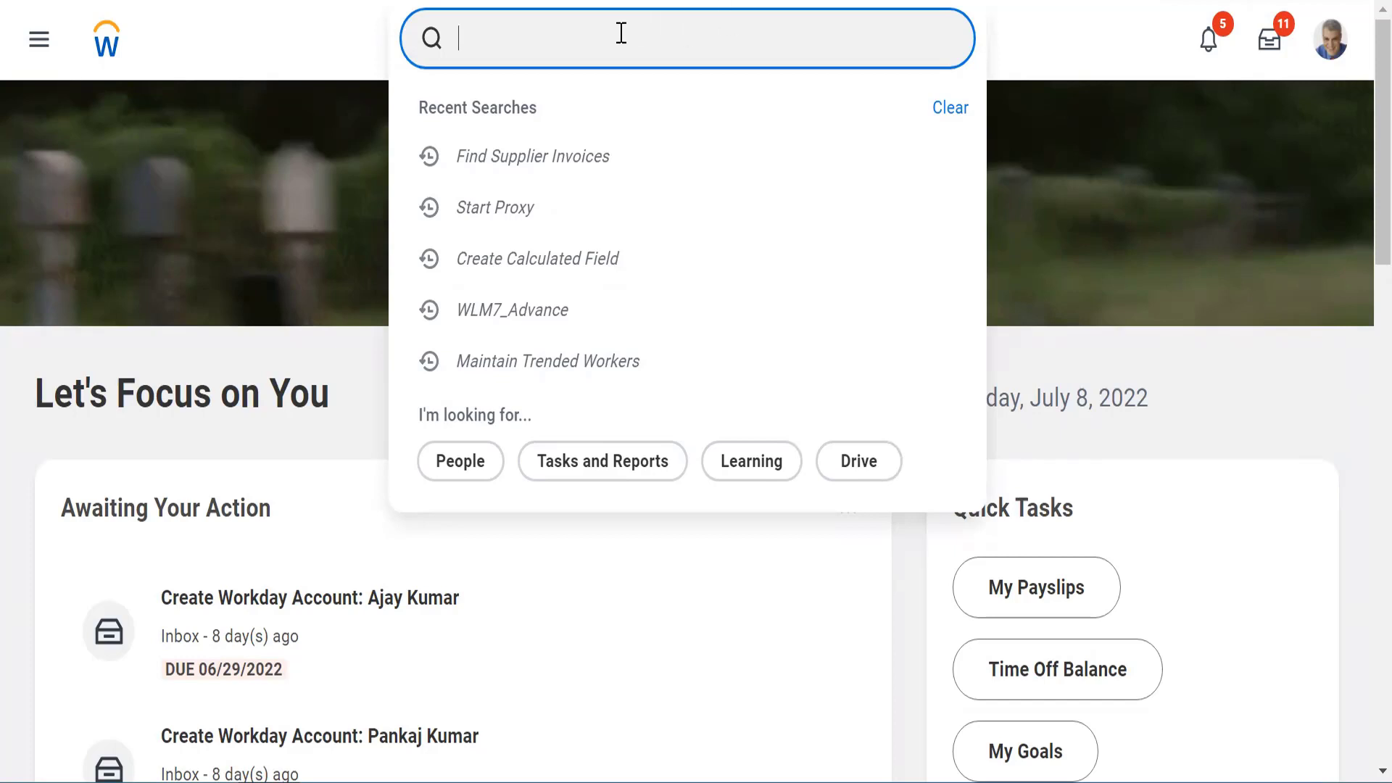
left_click(367, 32)
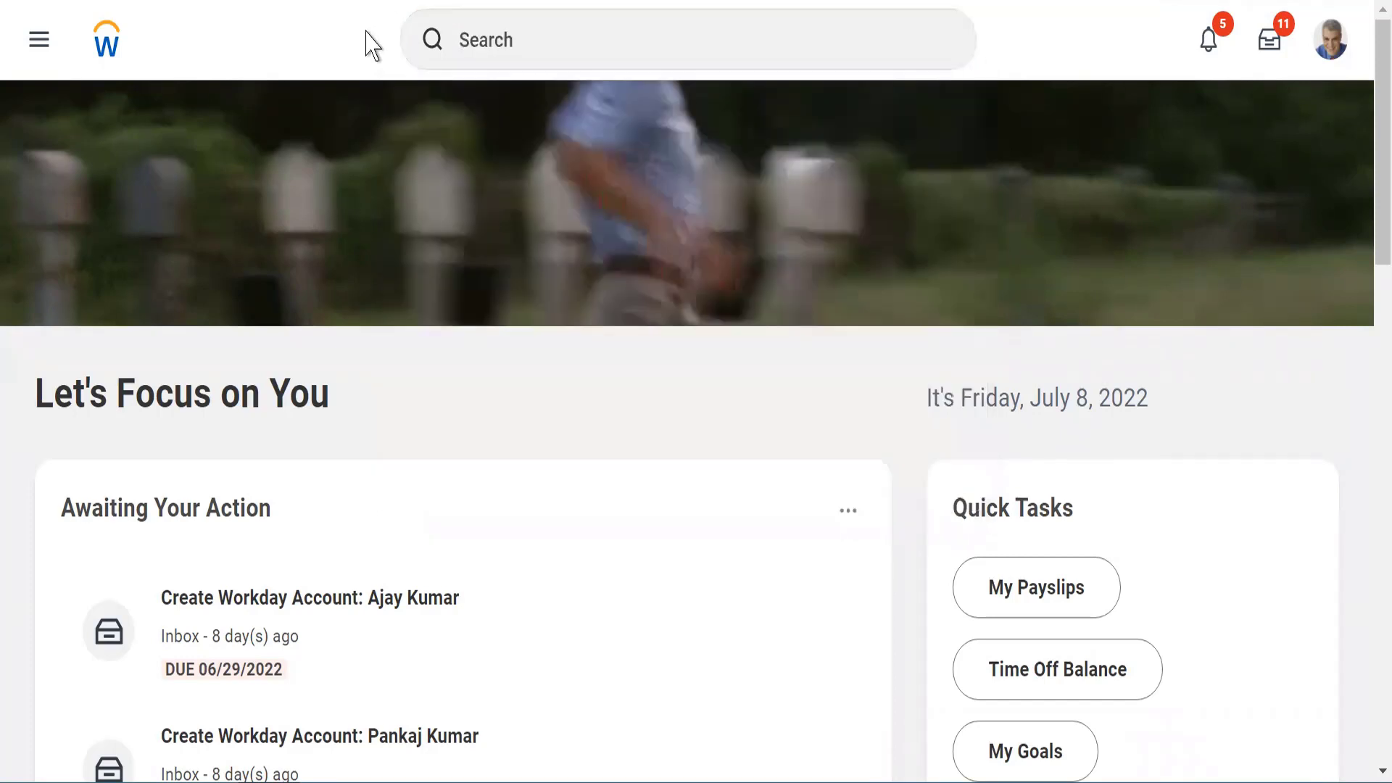
left_click(469, 39)
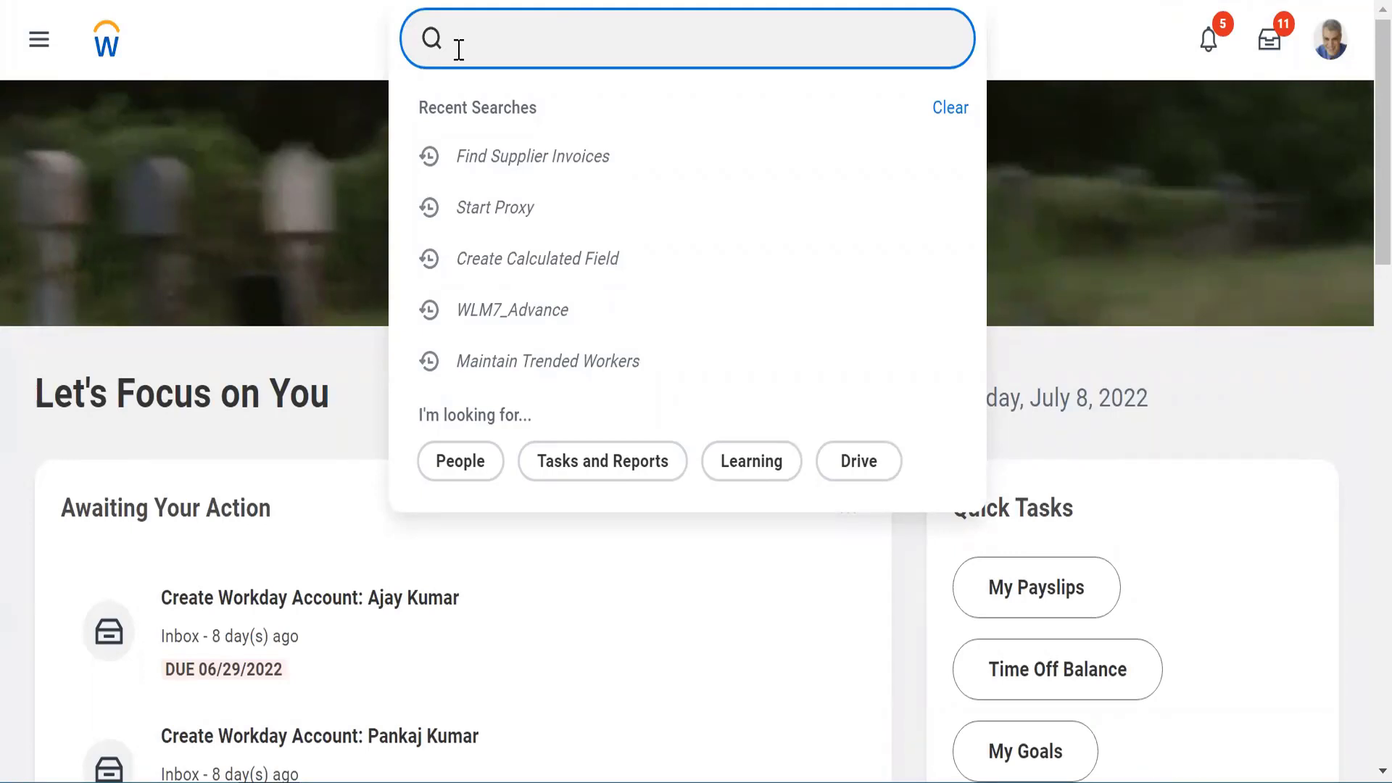
left_click(337, 34)
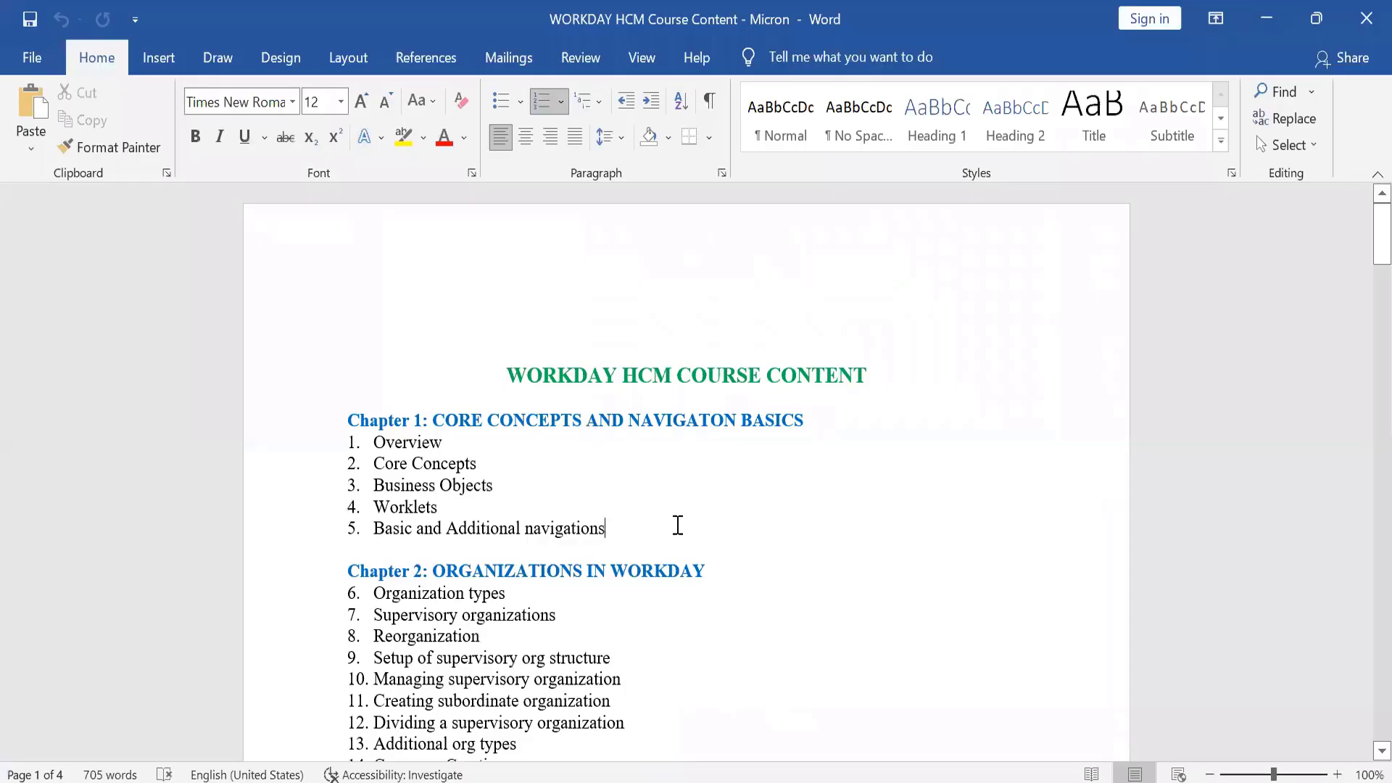
Switch to the WORKDAY HCM Course Content document in Word and review the Chapter 1 heading and its topics, from Overview to Basic and Additional navigations.
left_click_drag(429, 417, 802, 432)
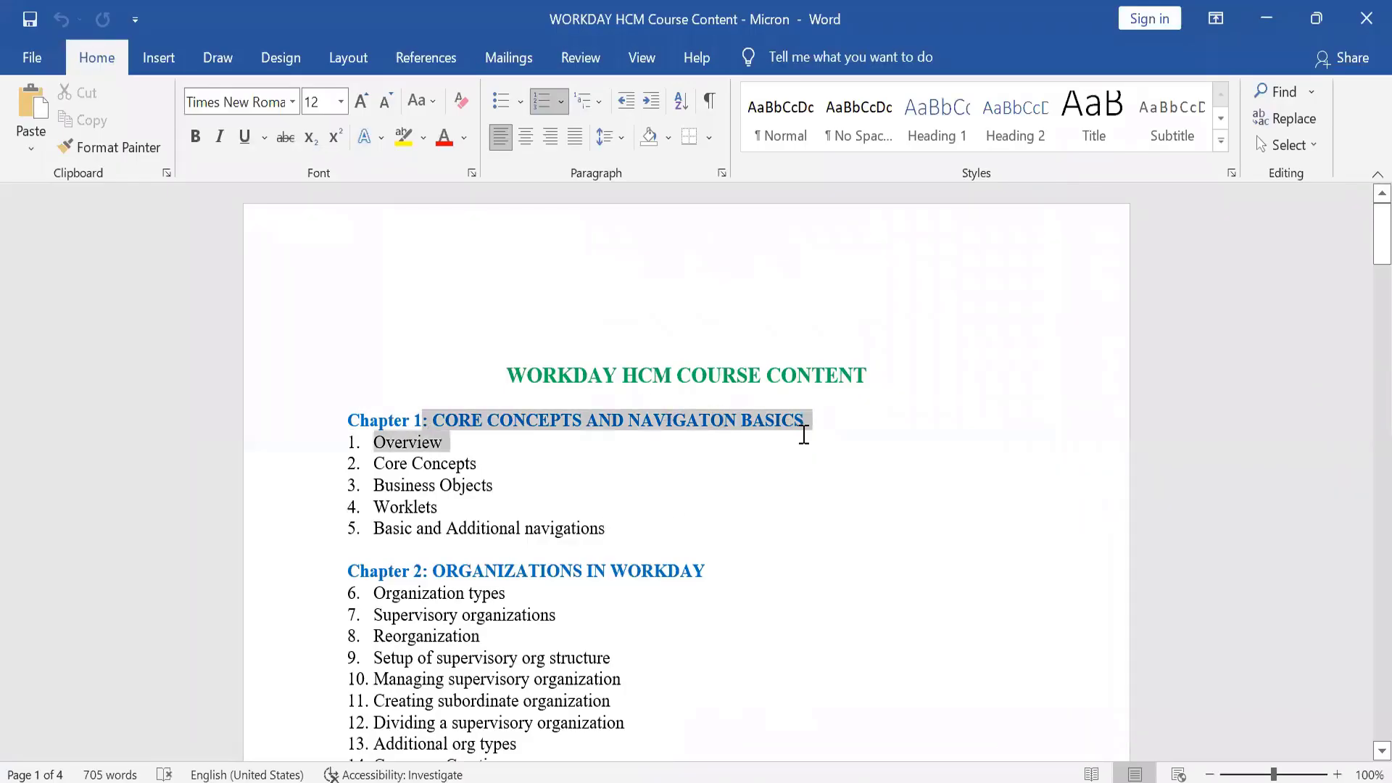
double_click(392, 449)
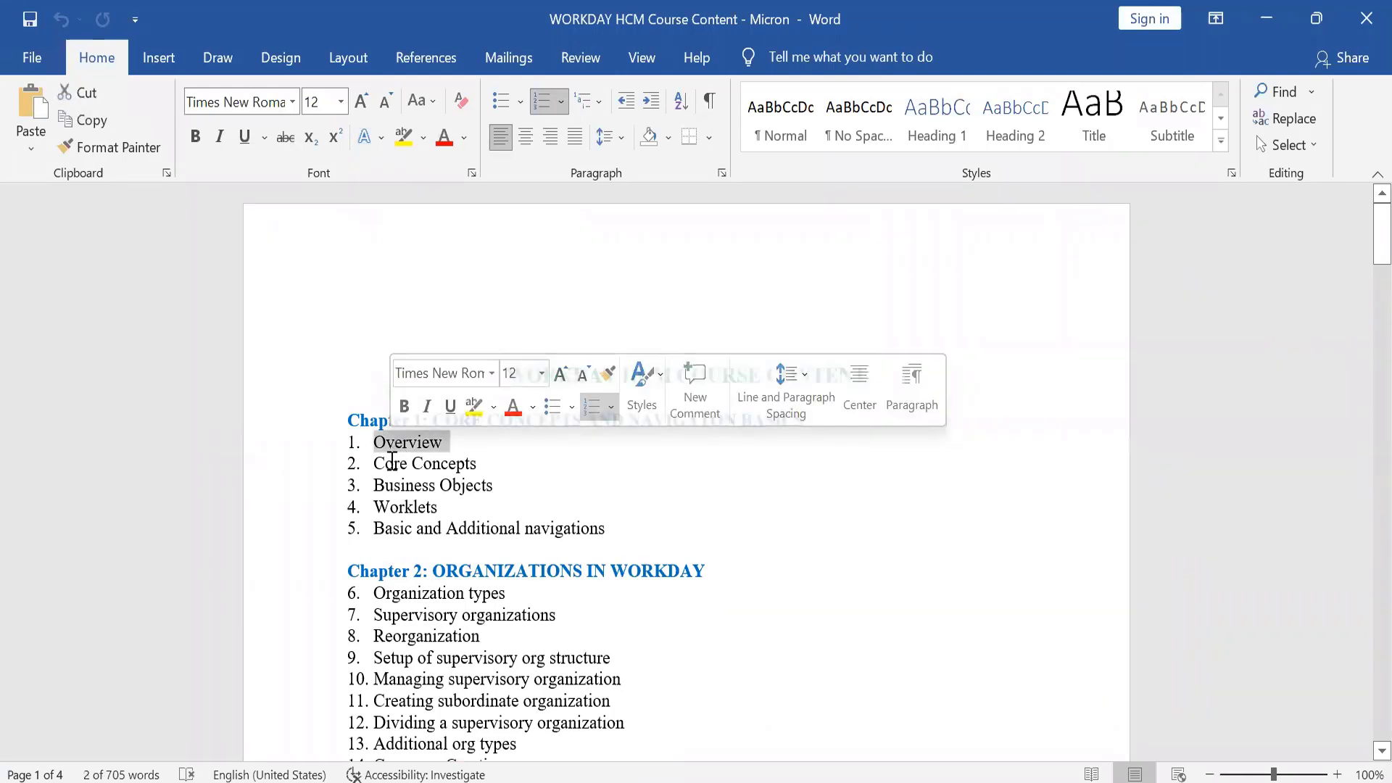
triple_click(395, 465)
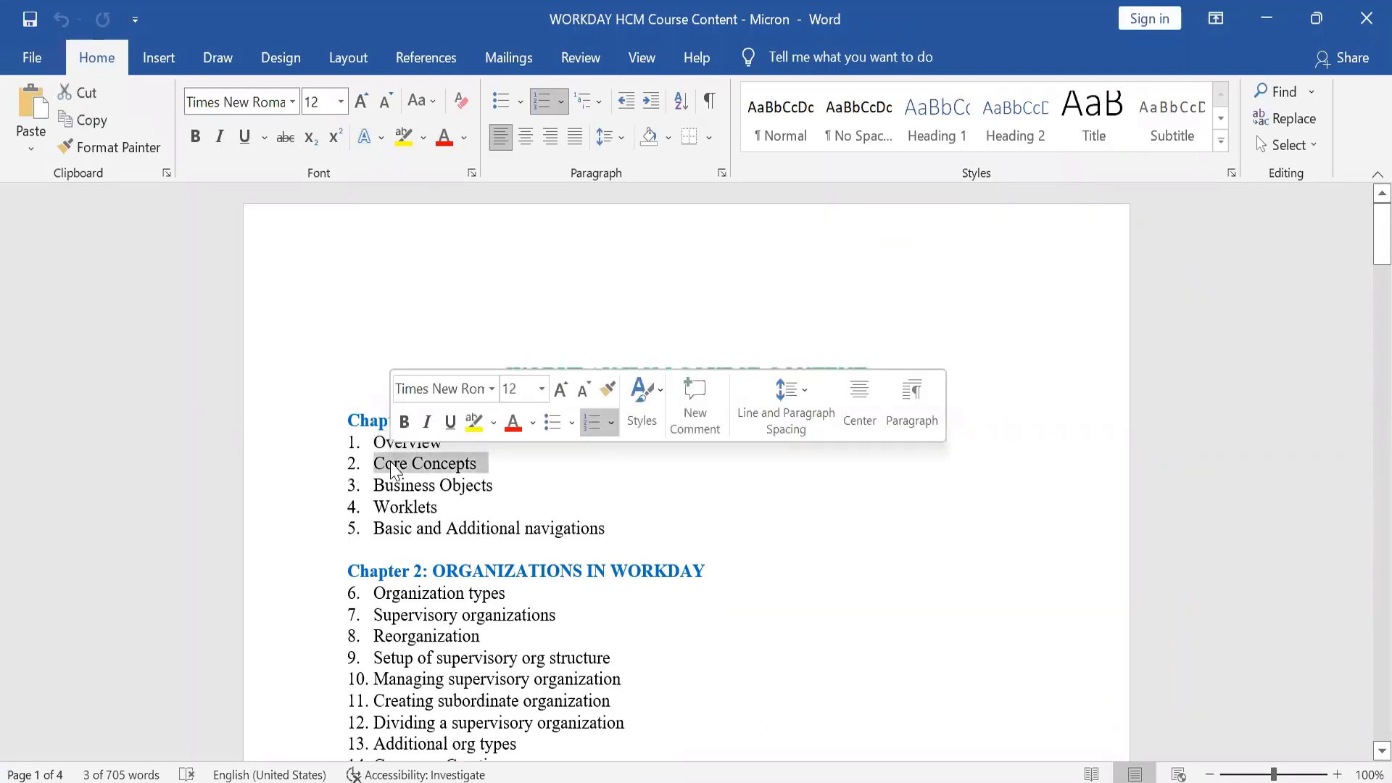
triple_click(397, 507)
triple_click(394, 529)
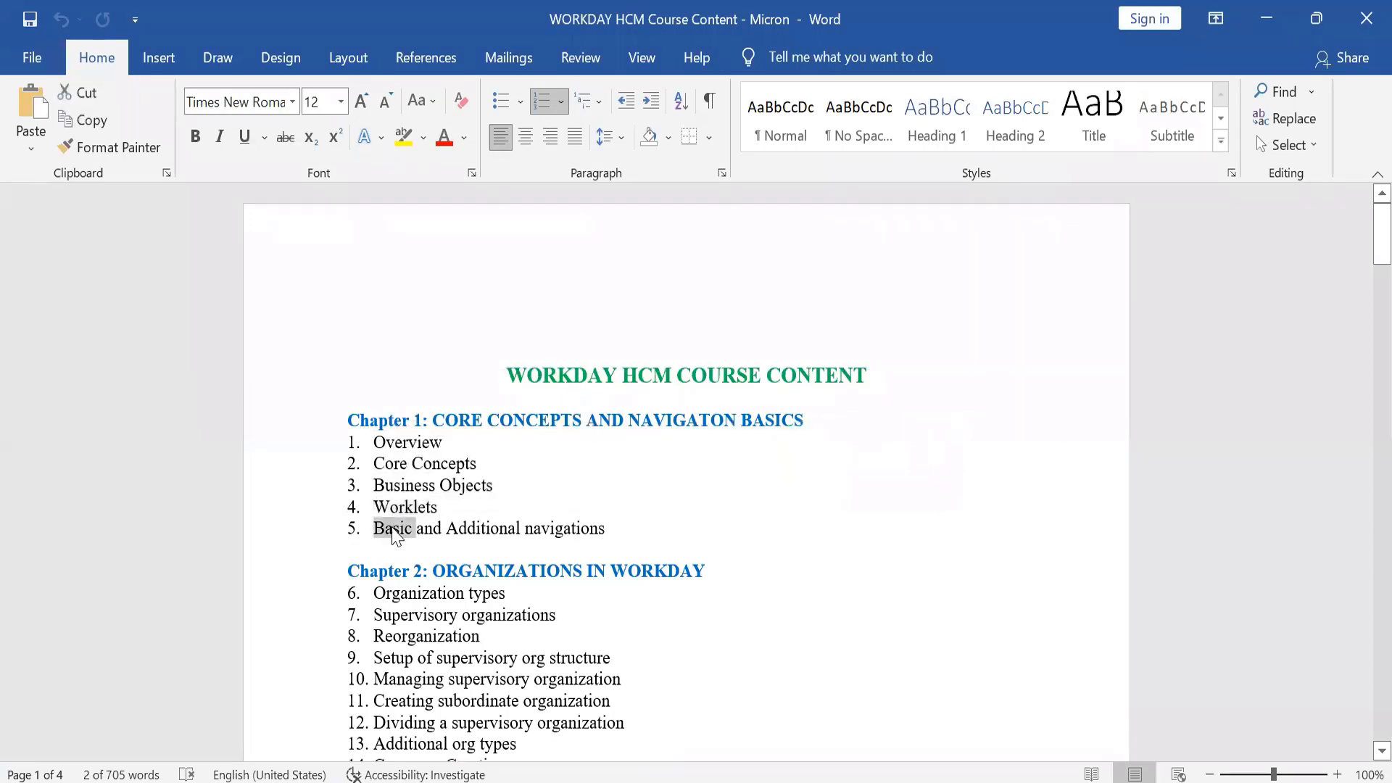
left_click(468, 529)
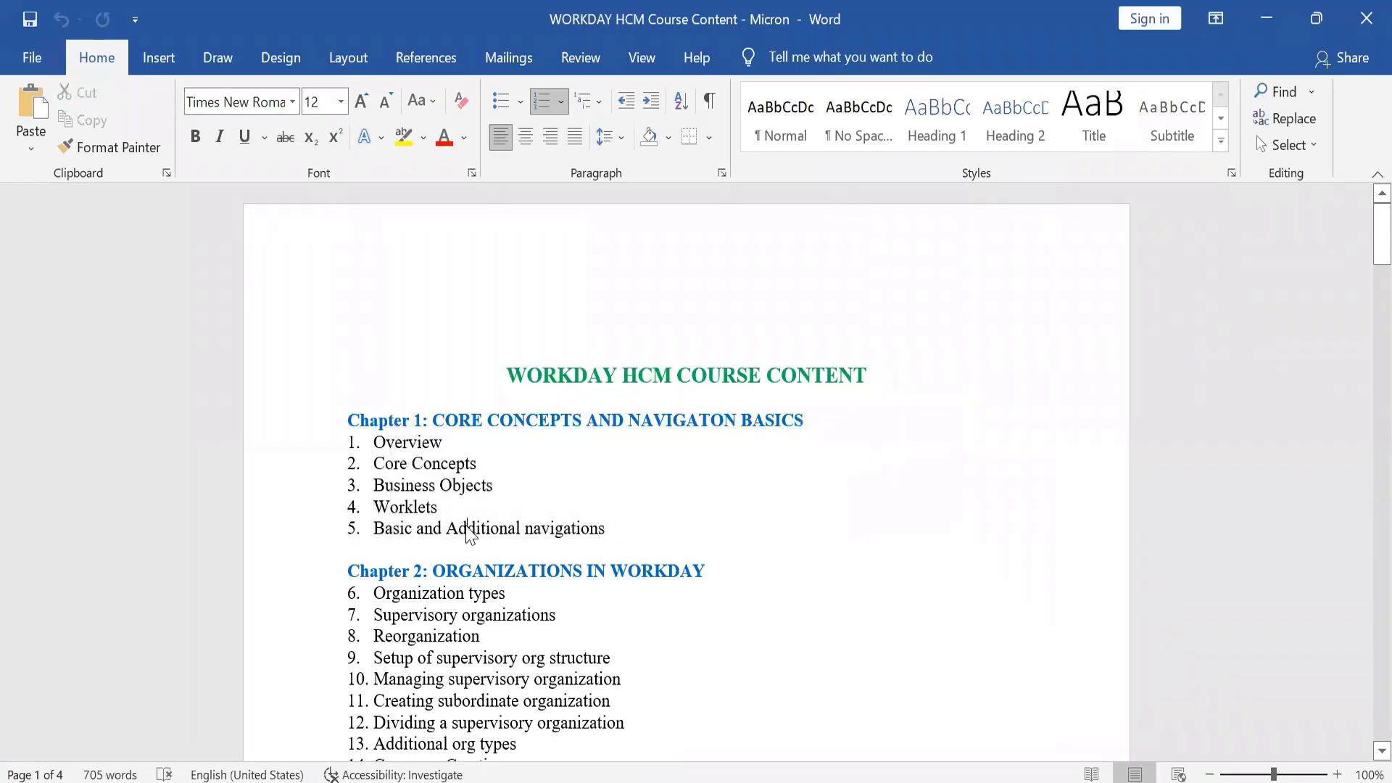